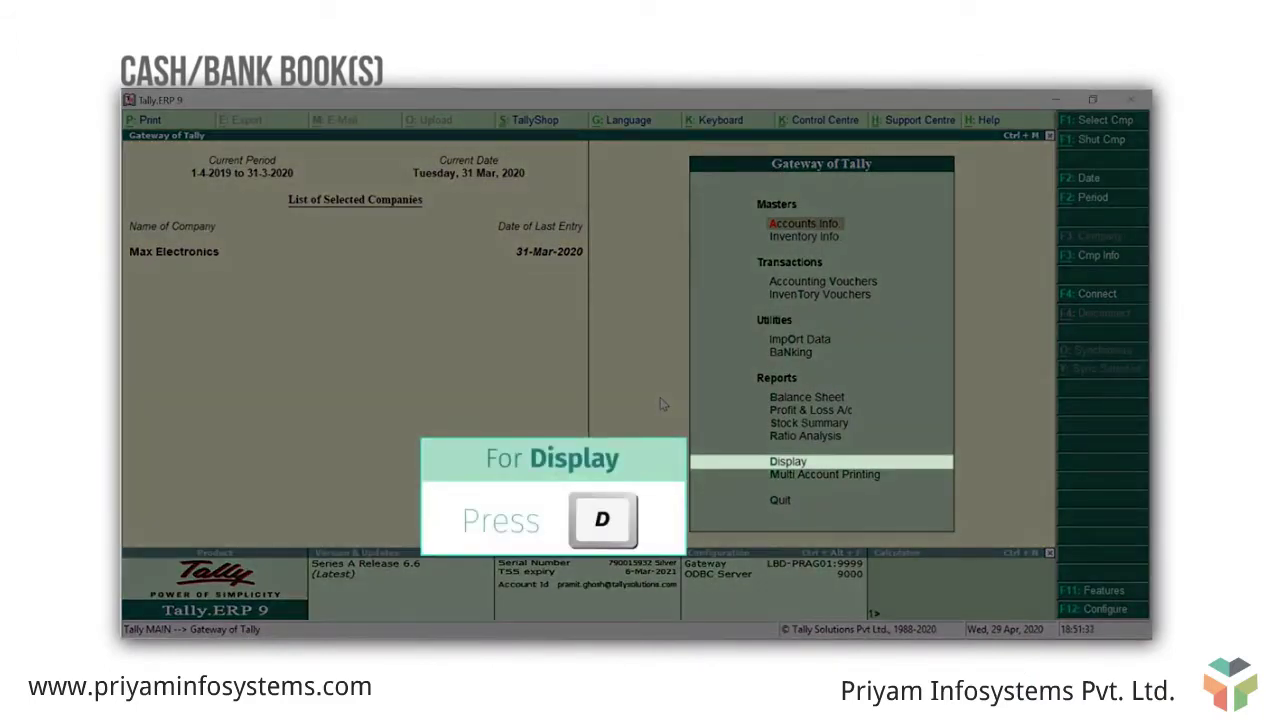
Go to Display > Account Books and open the Cash/Bank Book(s) summary.
{"action": "key", "text": "d"}
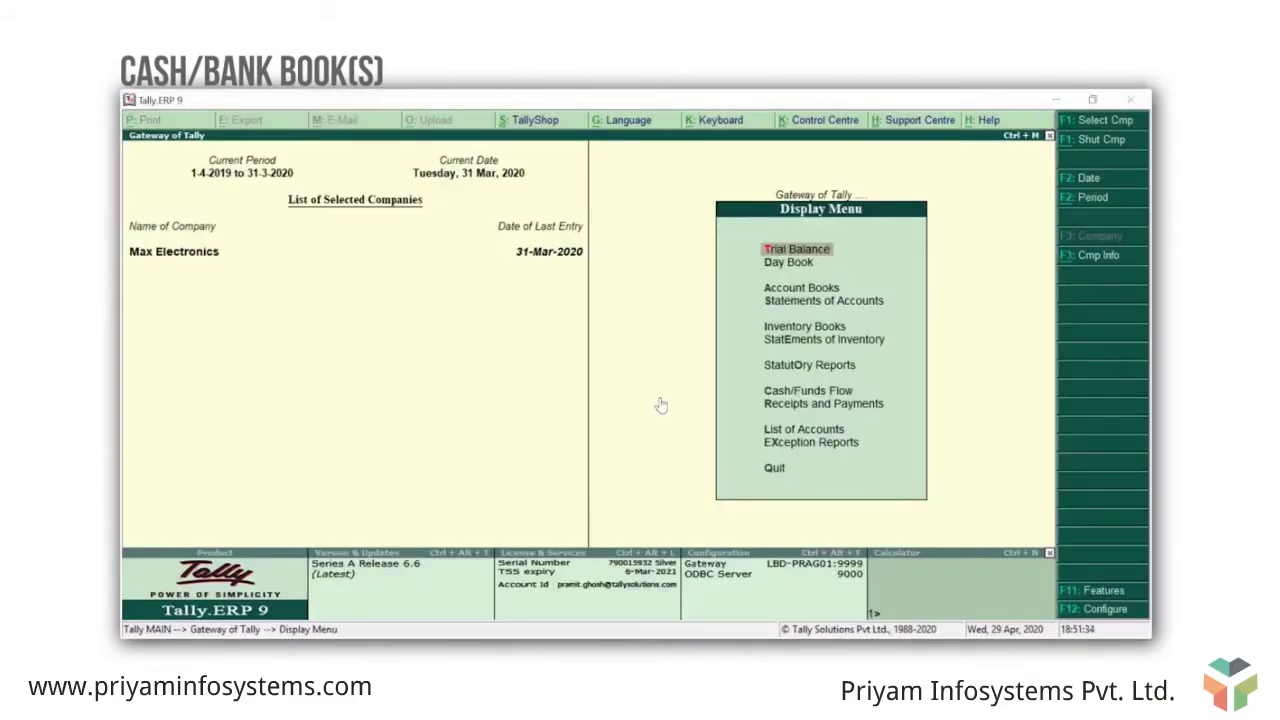
{"action": "key", "text": "a"}
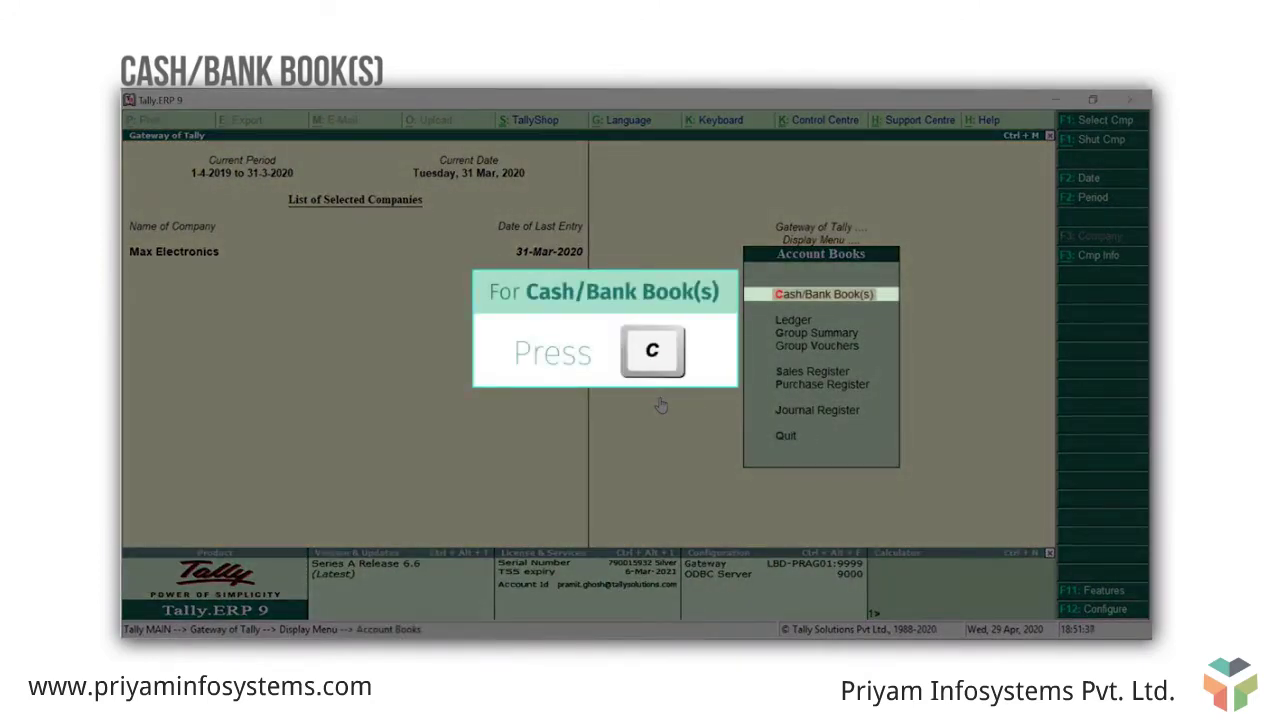
{"action": "key", "text": "c"}
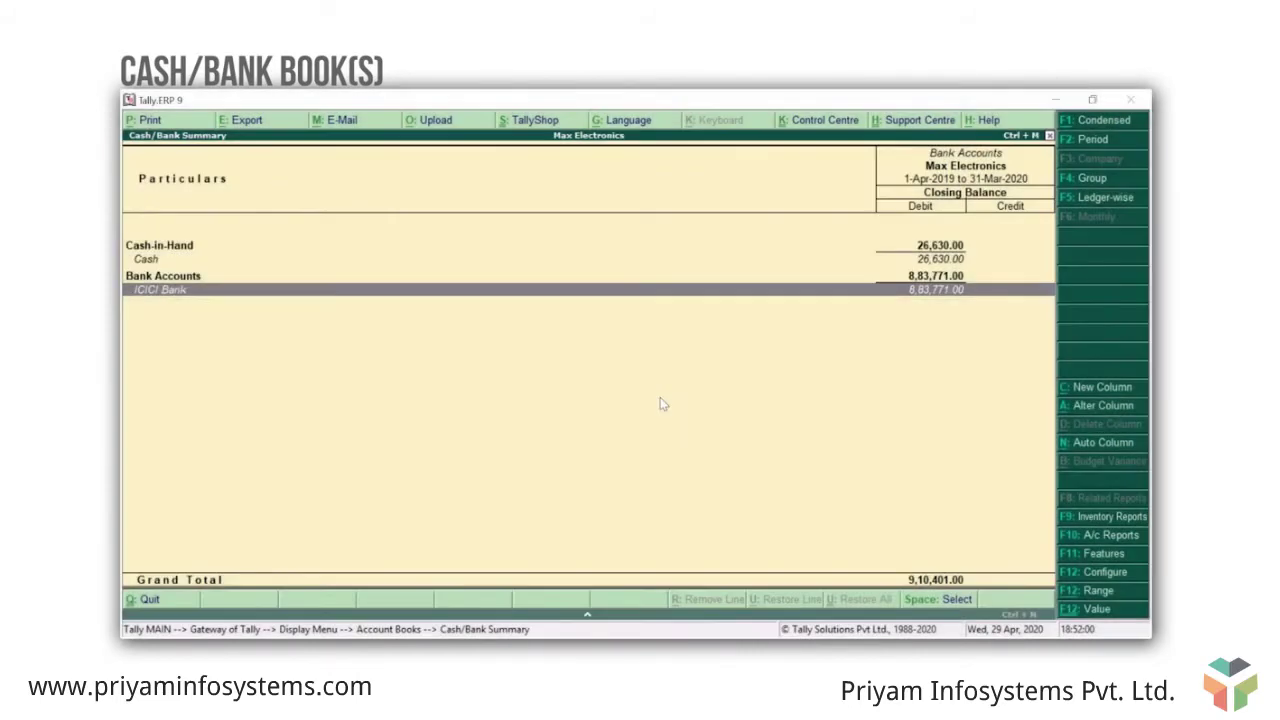
Drill into ICICI Bank's monthly summary, then into its March 2020 ledger vouchers.
{"action": "key", "text": "Return"}
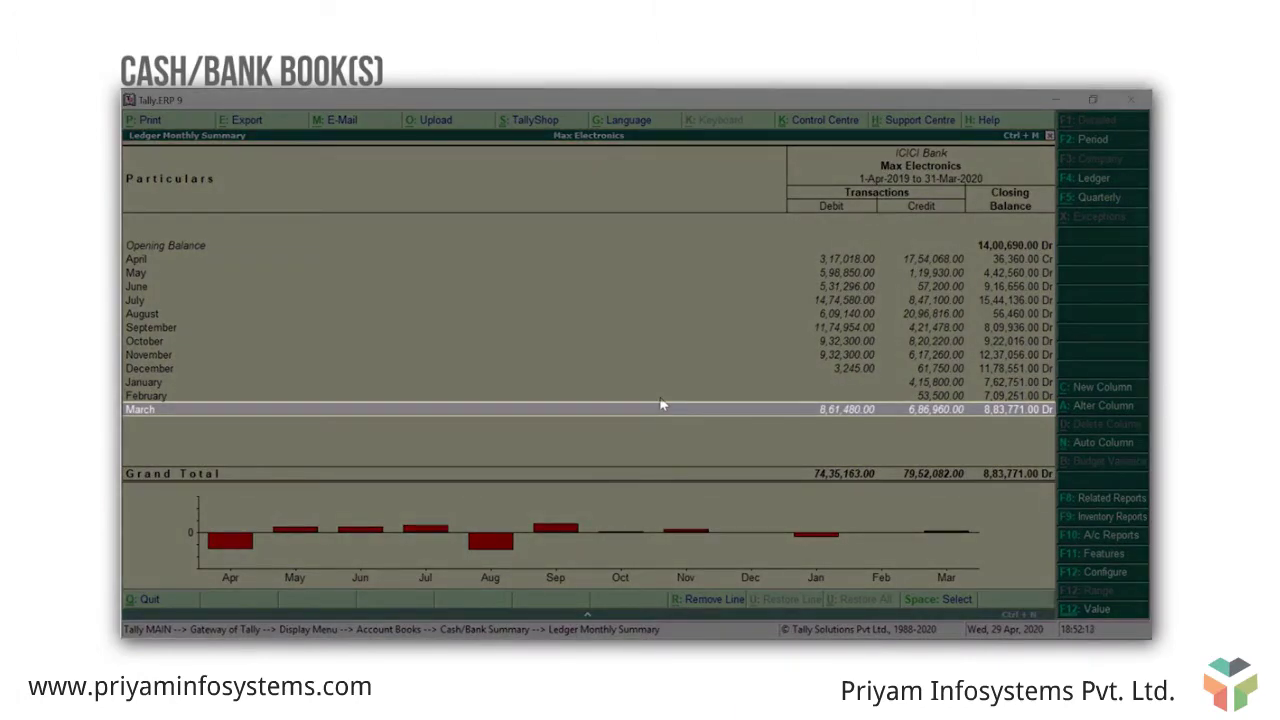
{"action": "key", "text": "Return"}
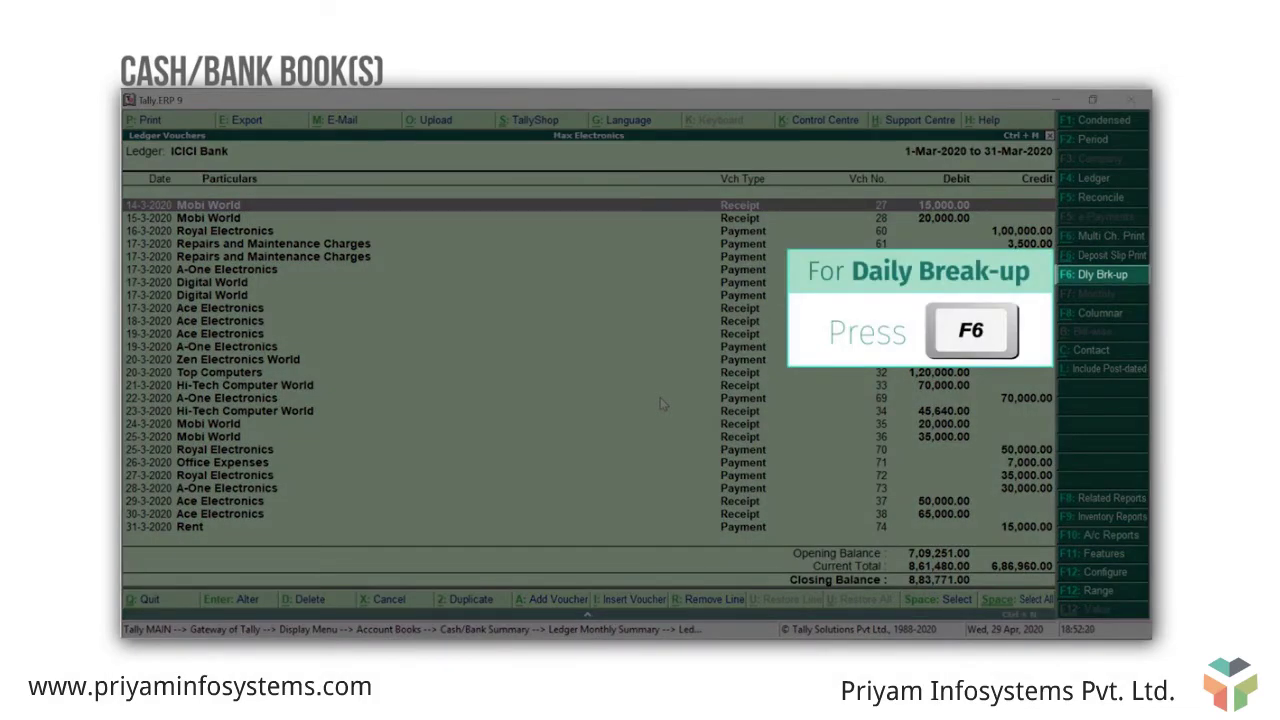
Show the ICICI Bank March vouchers as a daily breakup with F6.
{"action": "key", "text": "F6"}
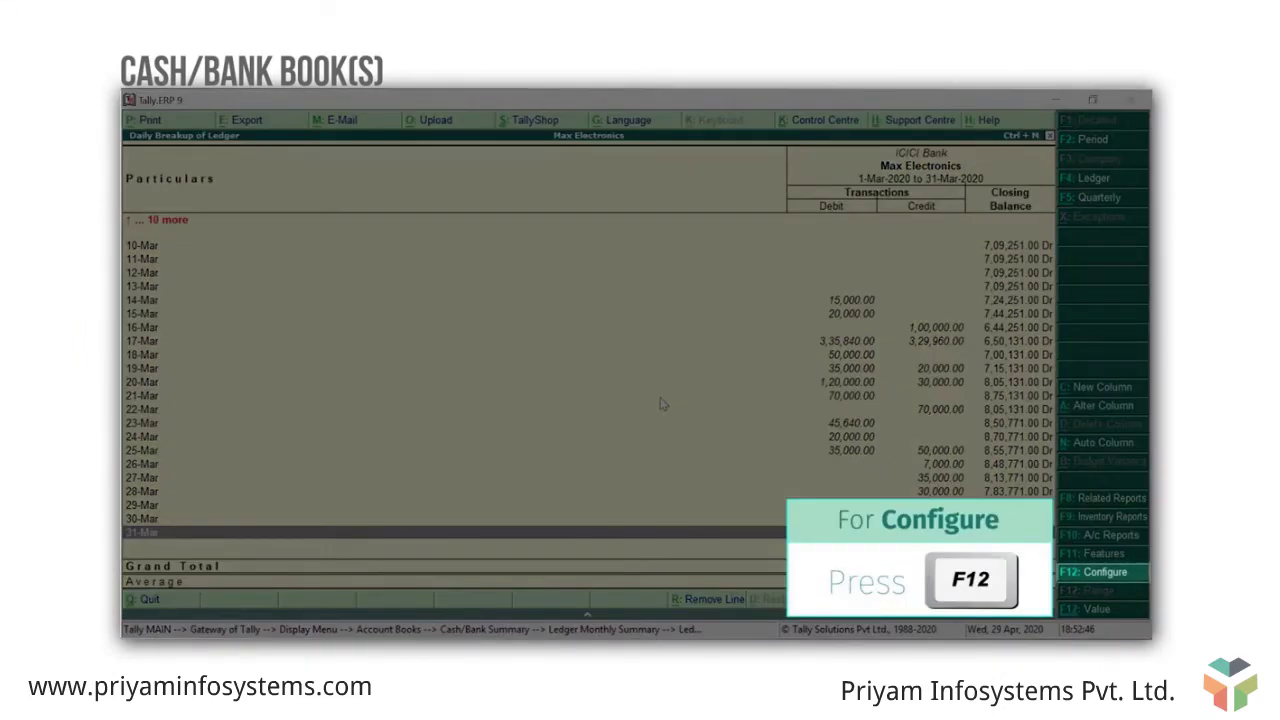
Set Show High/Low Details to Yes in the daily breakup configuration.
{"action": "key", "text": "F12"}
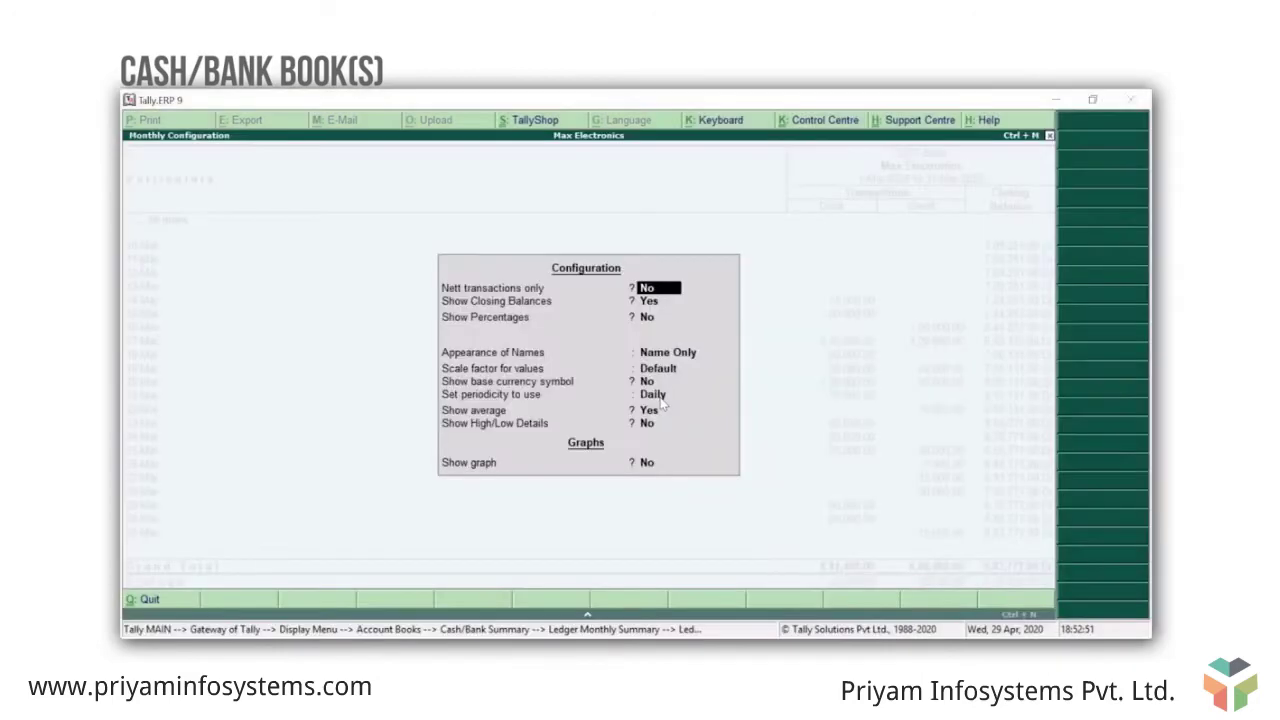
{"action": "key", "text": "Return"}
{"action": "key", "text": "Return"}
{"action": "key", "text": "Return"}
{"action": "key", "text": "Return"}
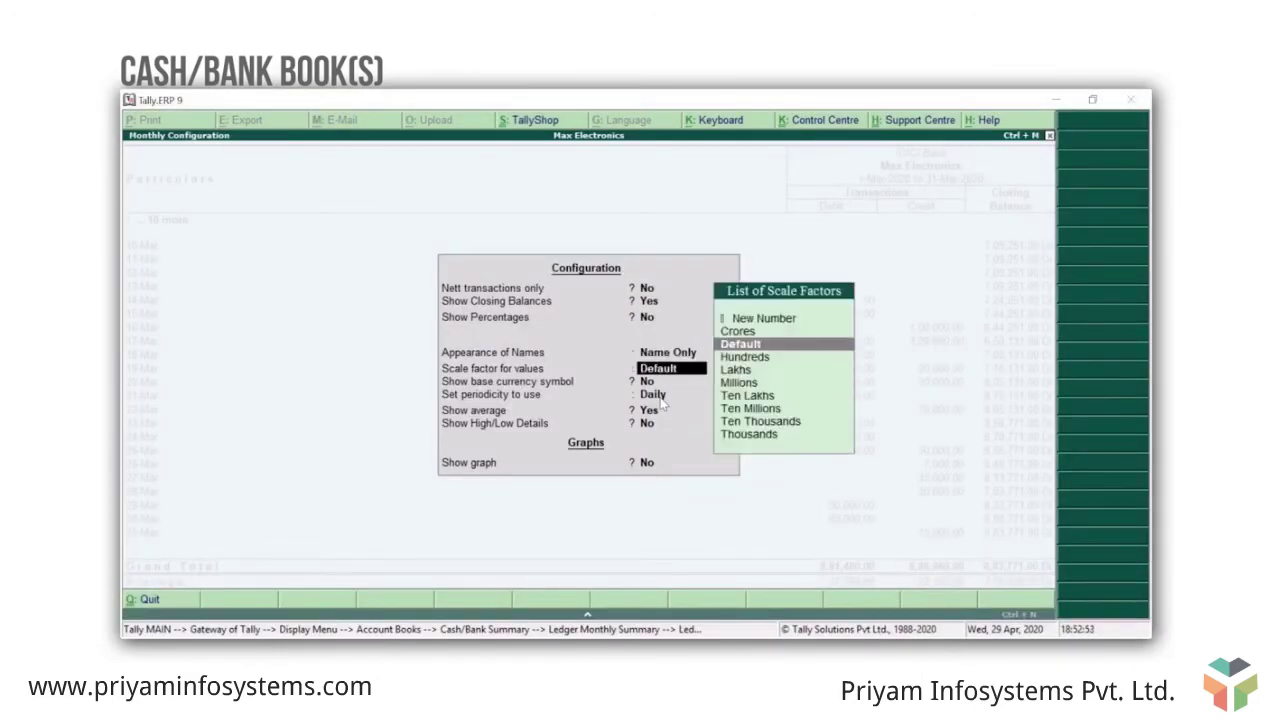
{"action": "key", "text": "Return"}
{"action": "key", "text": "Return"}
{"action": "key", "text": "Return"}
{"action": "key", "text": "Return"}
{"action": "key", "text": "y"}
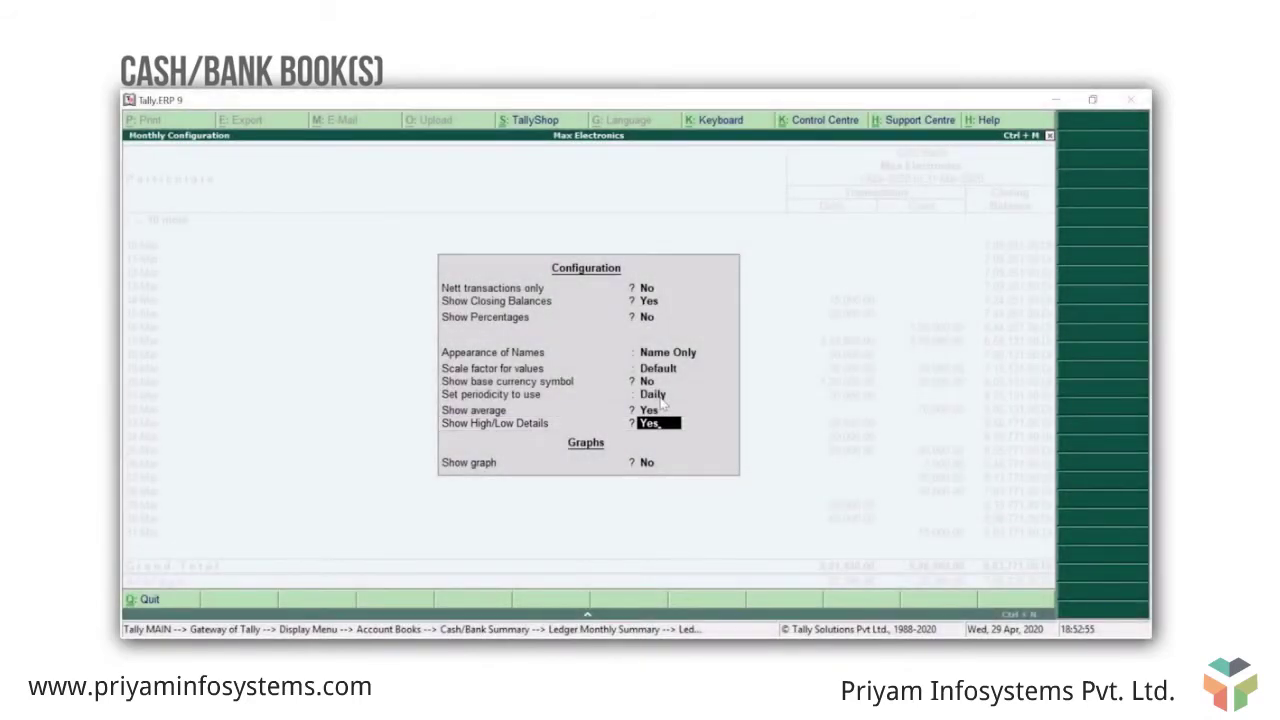
{"action": "key", "text": "Return"}
{"action": "key", "text": "Return"}
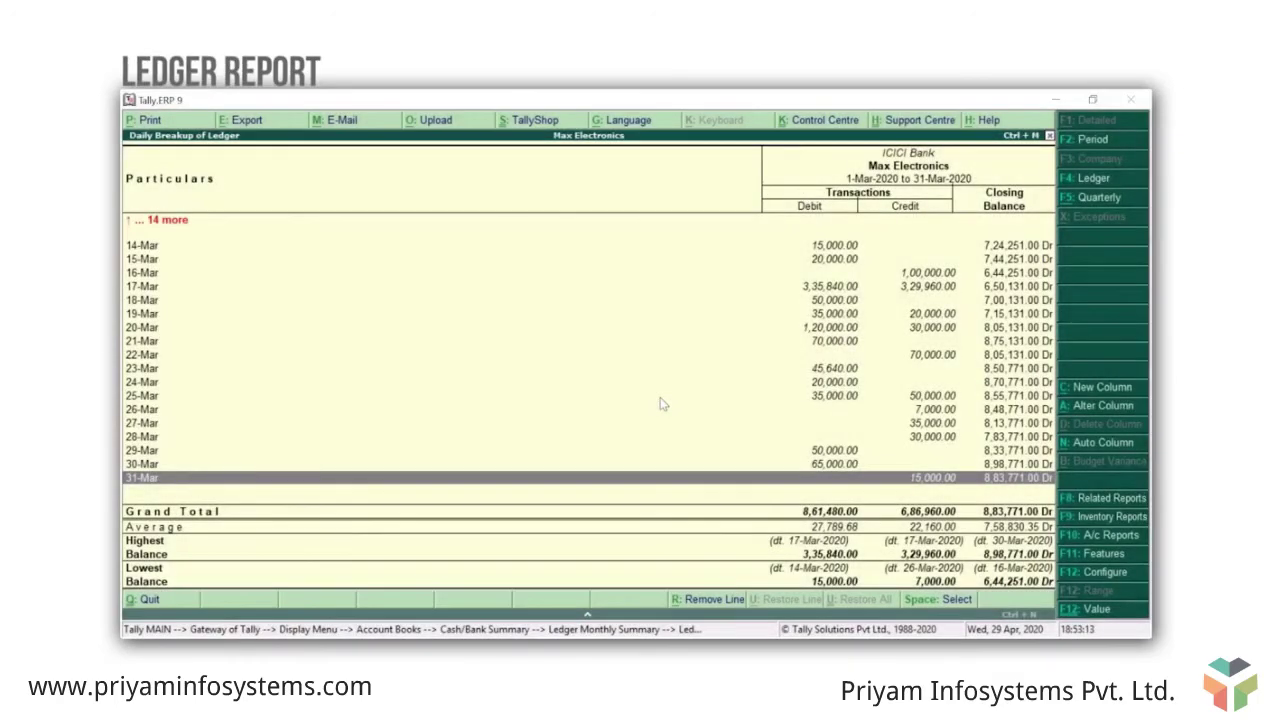
Return to Account Books and open the Digital World ledger from the List of Ledgers.
{"action": "key", "text": "Escape"}
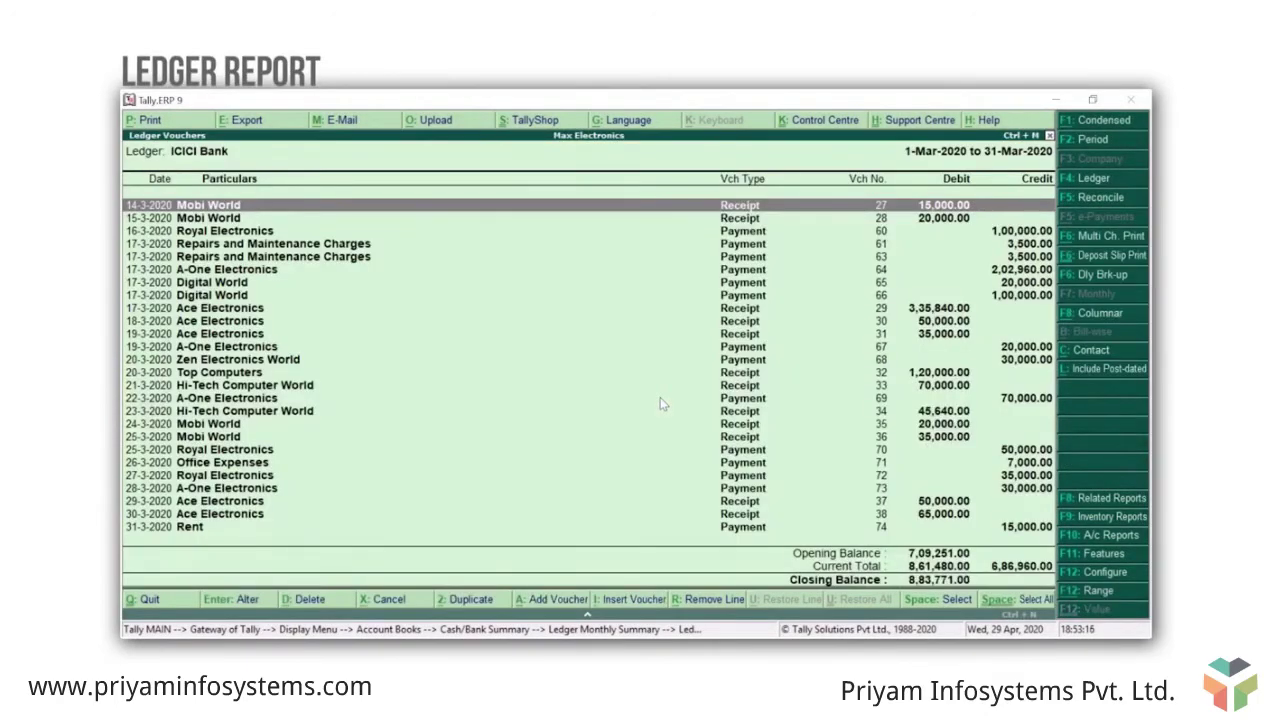
{"action": "key", "text": "Escape"}
{"action": "key", "text": "Escape"}
{"action": "key", "text": "Escape"}
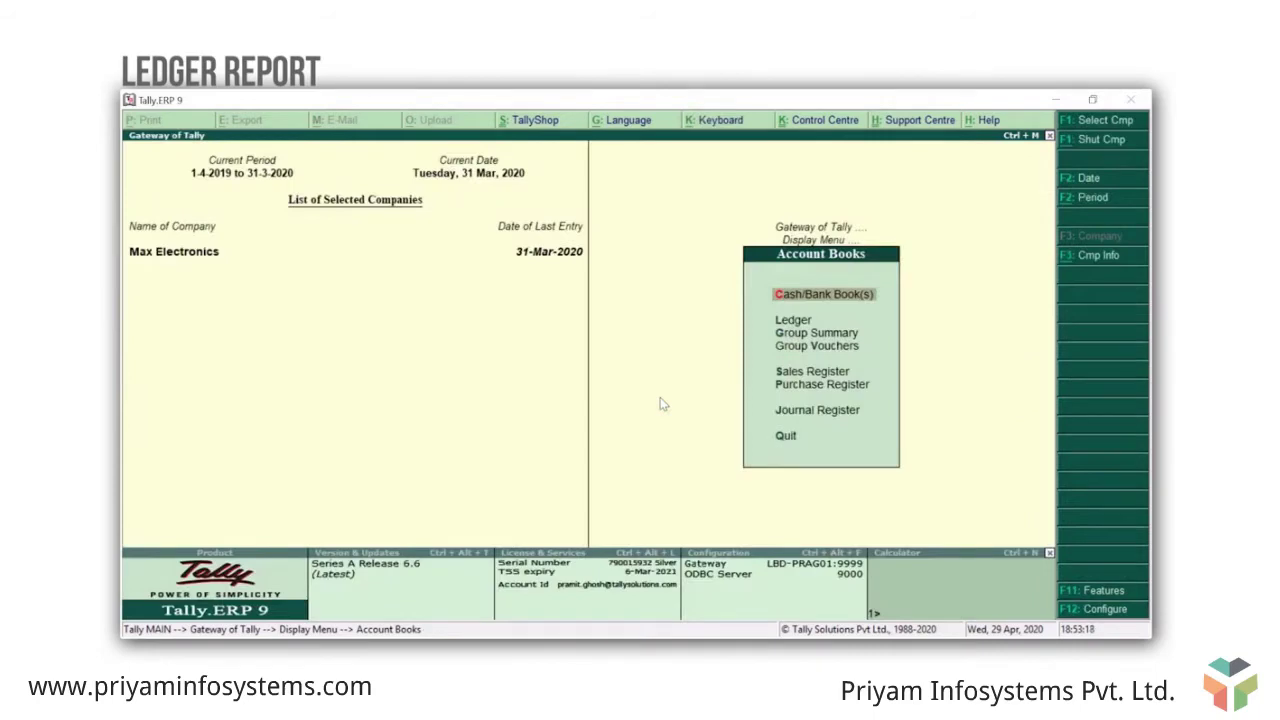
{"action": "key", "text": "l"}
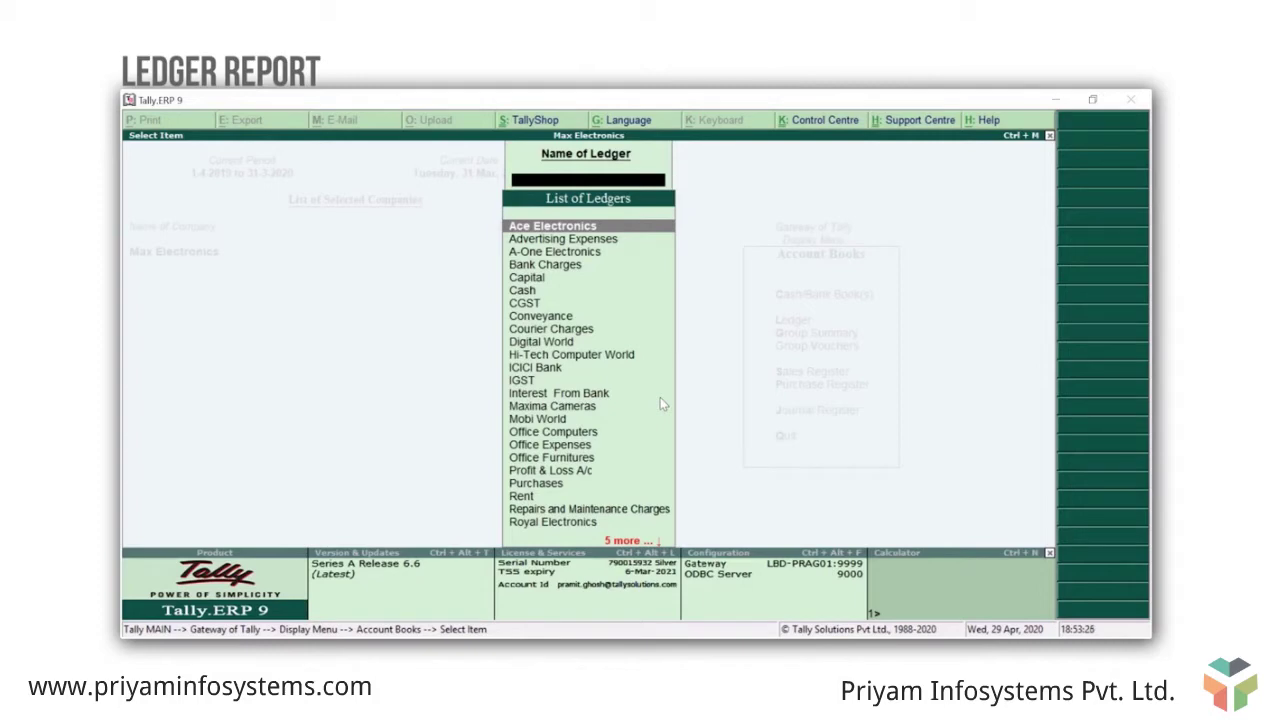
{"action": "key", "text": "Down"}
{"action": "key", "text": "Down"}
{"action": "key", "text": "Down"}
{"action": "key", "text": "Down"}
{"action": "key", "text": "Down"}
{"action": "key", "text": "Down"}
{"action": "key", "text": "Down"}
{"action": "key", "text": "Down"}
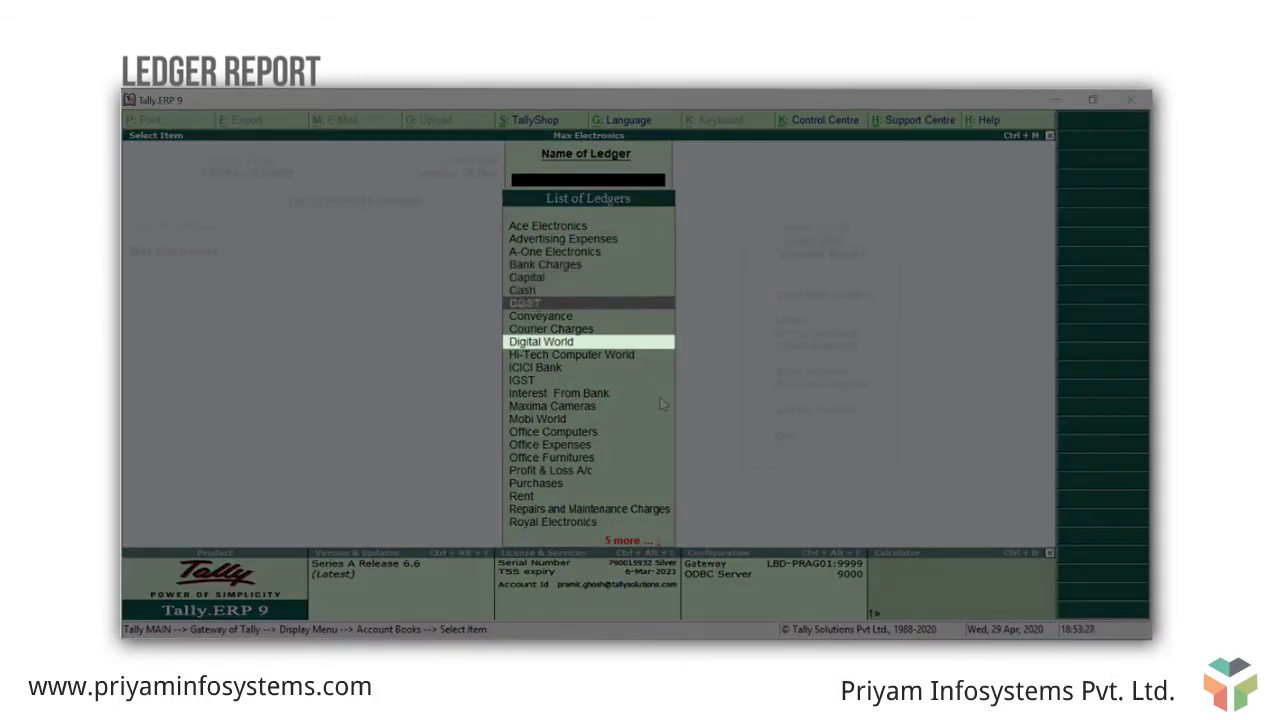
{"action": "key", "text": "Down"}
{"action": "key", "text": "Return"}
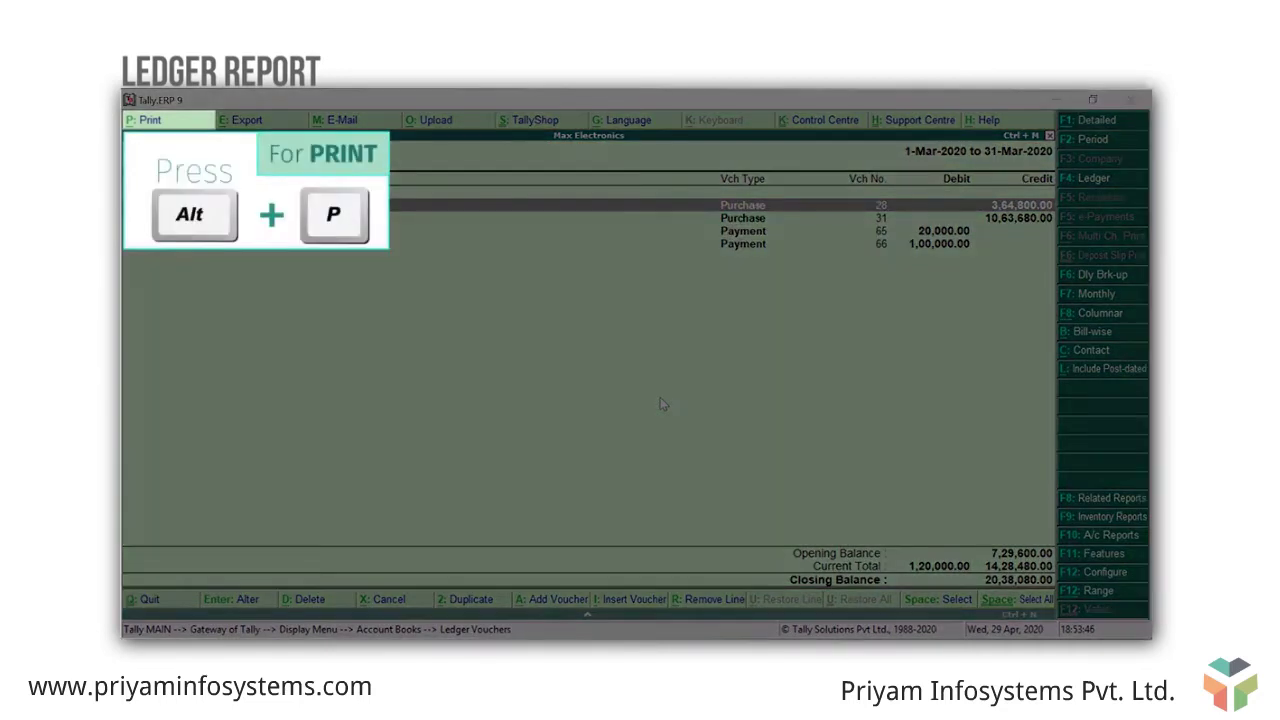
Start printing the Digital World ledger with the Confirmation of A/cs report style.
{"action": "key", "text": "alt+p"}
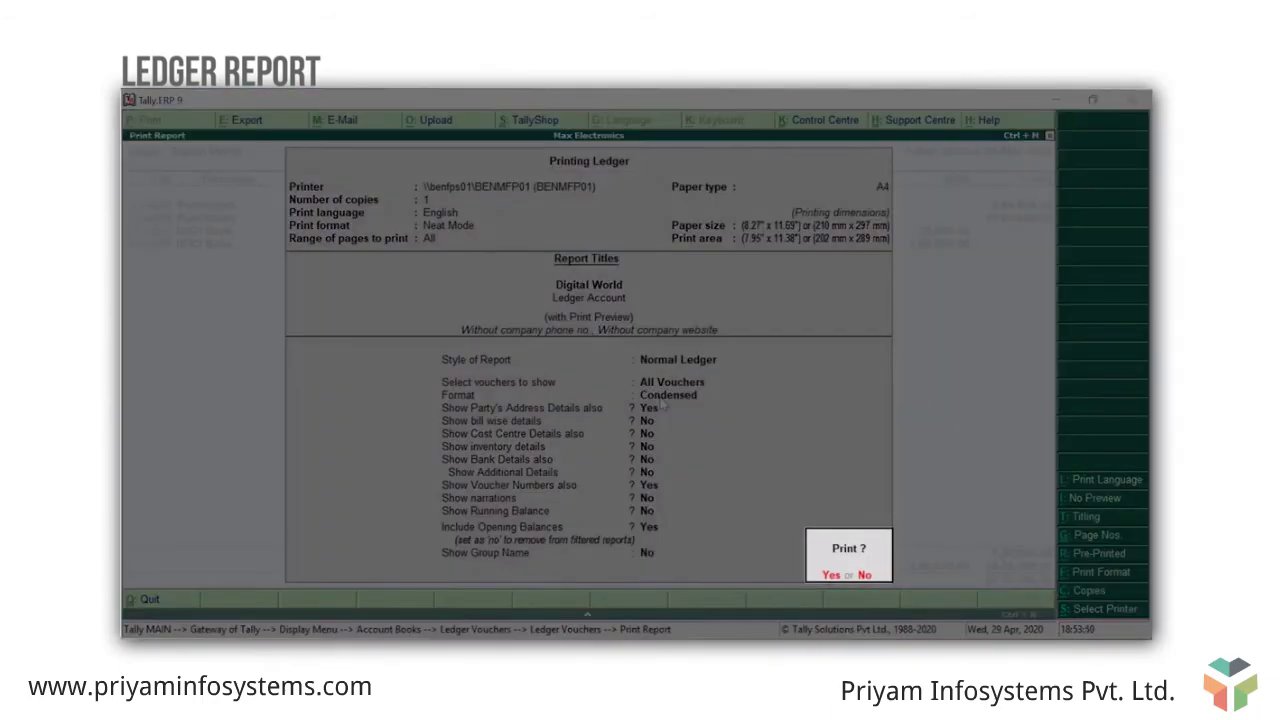
{"action": "key", "text": "n"}
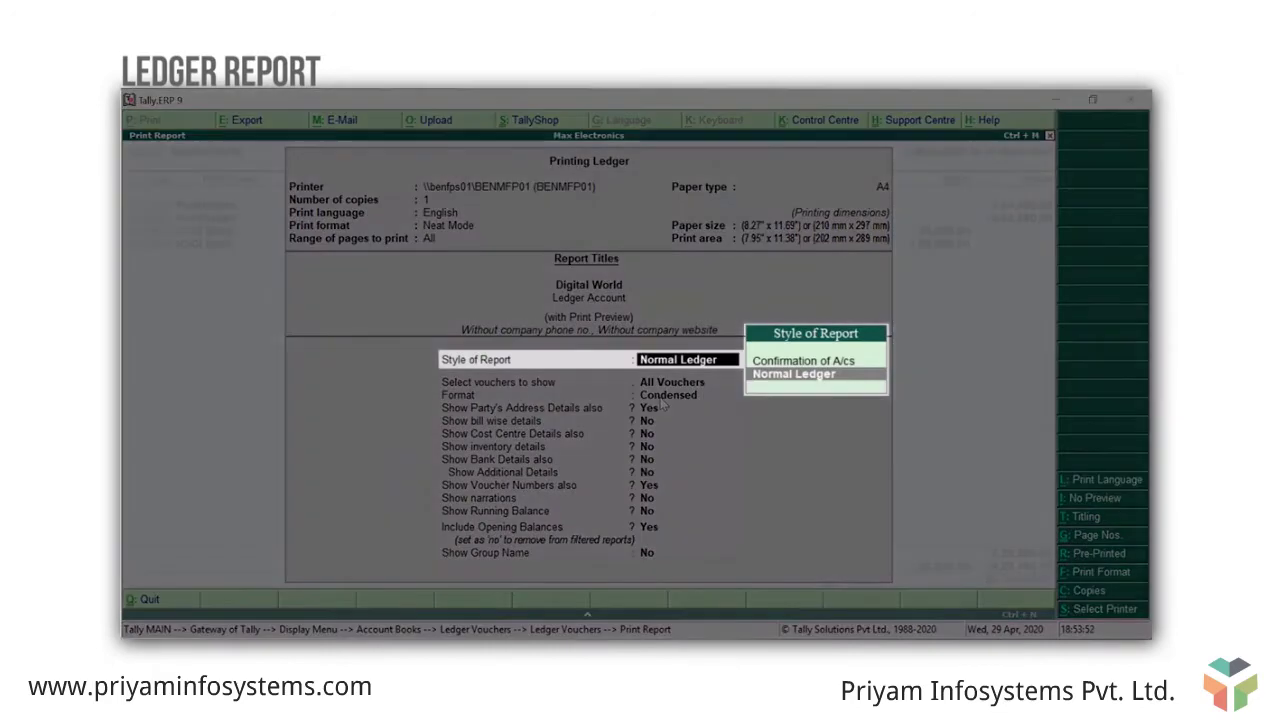
{"action": "key", "text": "Up"}
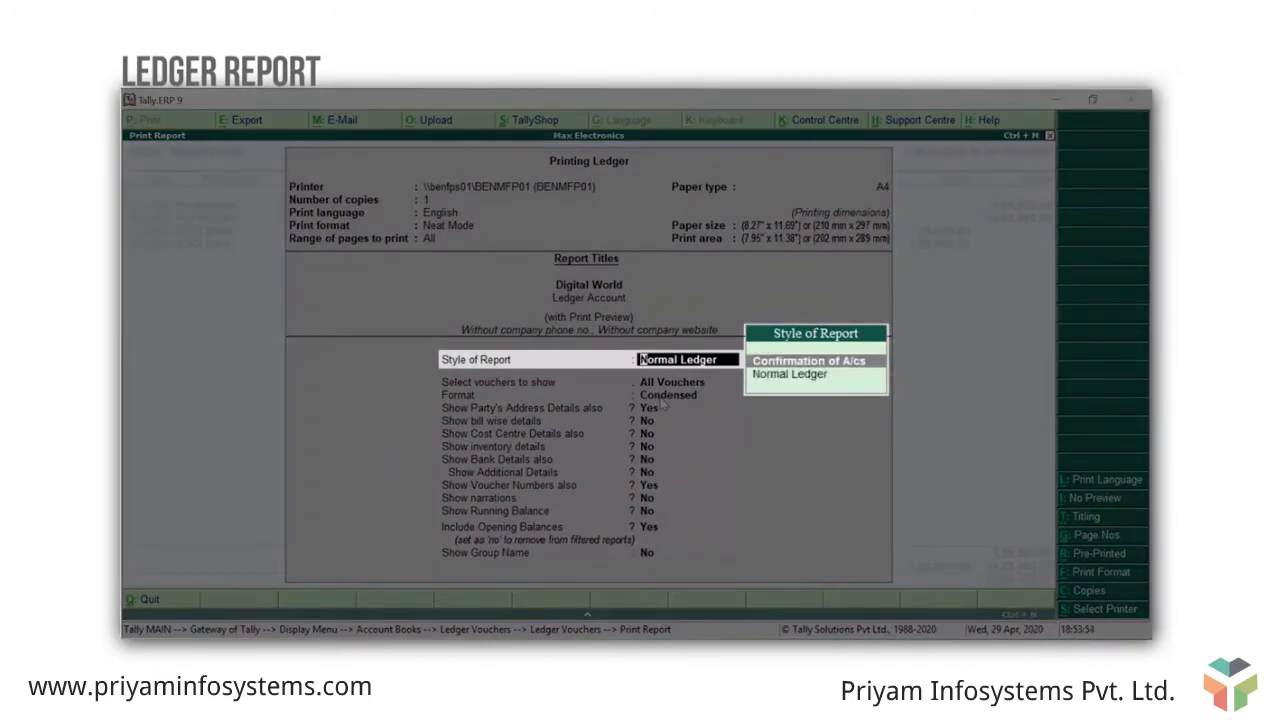
{"action": "key", "text": "Return"}
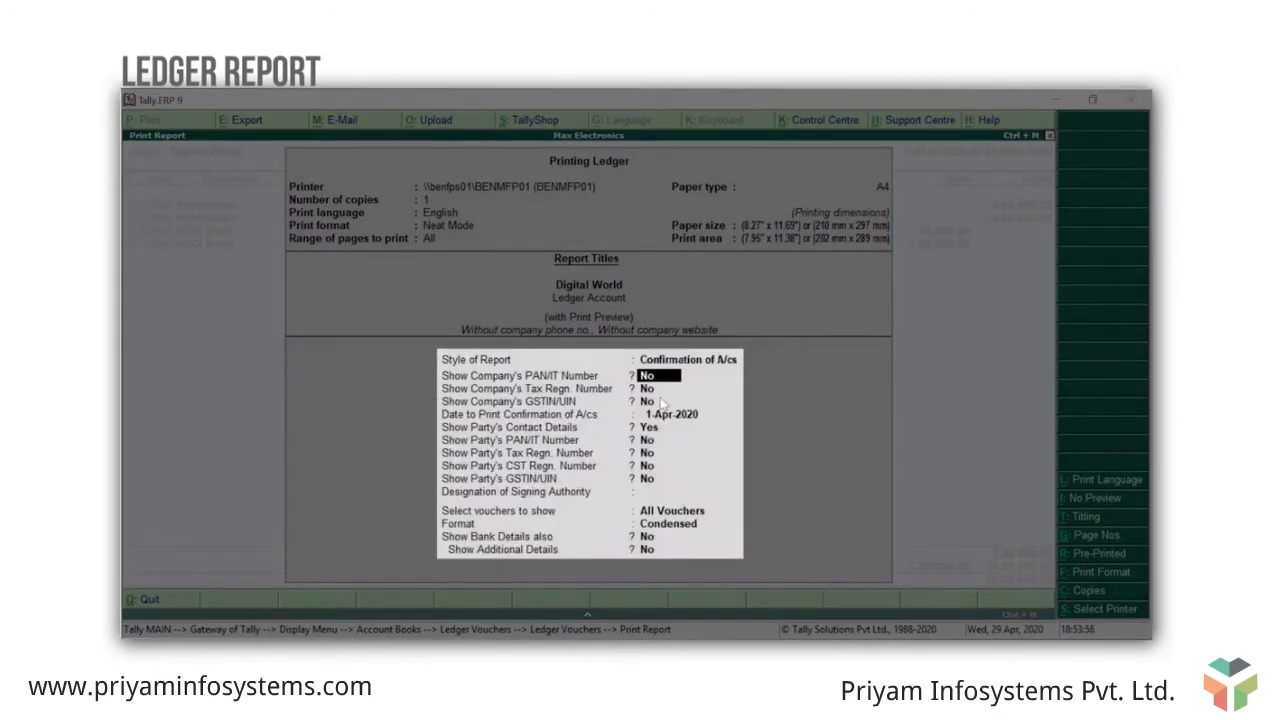
Turn on the company GSTIN, party PAN and bank details options, then preview.
{"action": "type", "text": "y"}
{"action": "key", "text": "Return"}
{"action": "key", "text": "Return"}
{"action": "type", "text": "y"}
{"action": "key", "text": "Return"}
{"action": "key", "text": "Return"}
{"action": "key", "text": "Return"}
{"action": "type", "text": "y"}
{"action": "key", "text": "Return"}
{"action": "key", "text": "Return"}
{"action": "key", "text": "Return"}
{"action": "type", "text": "y"}
{"action": "key", "text": "Return"}
{"action": "key", "text": "Return"}
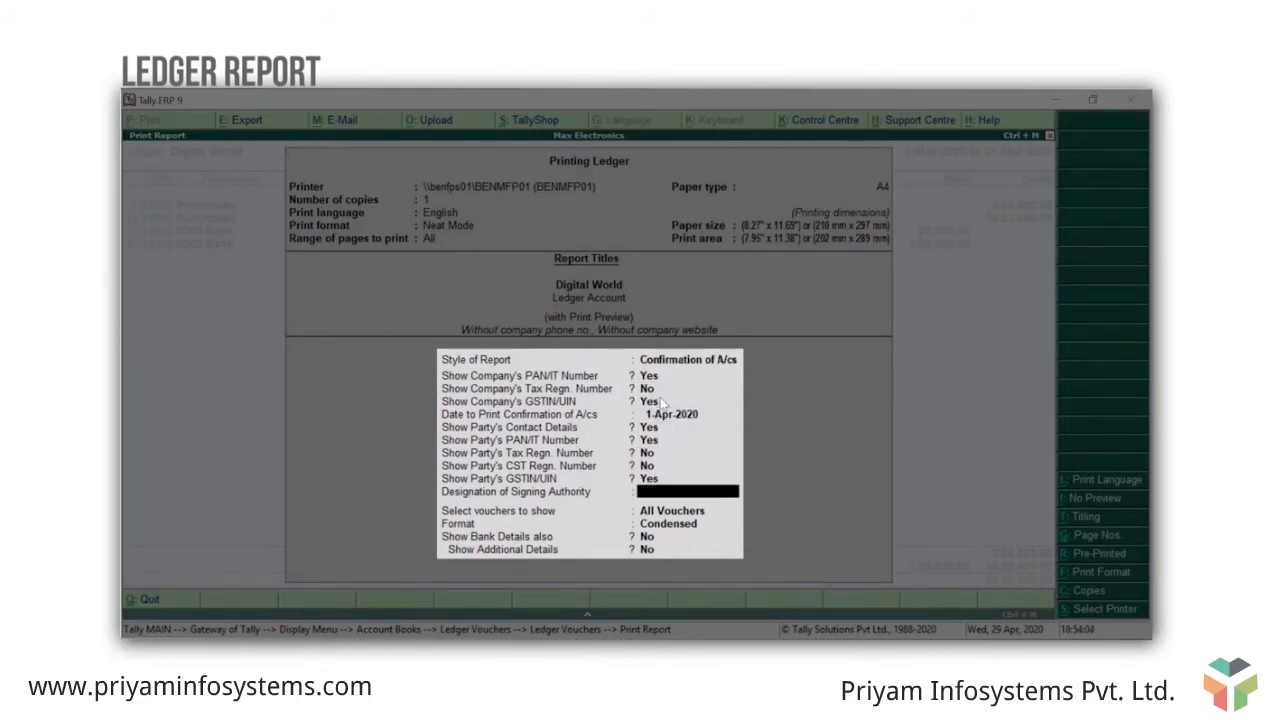
{"action": "type", "text": "y"}
{"action": "key", "text": "Return"}
{"action": "key", "text": "Return"}
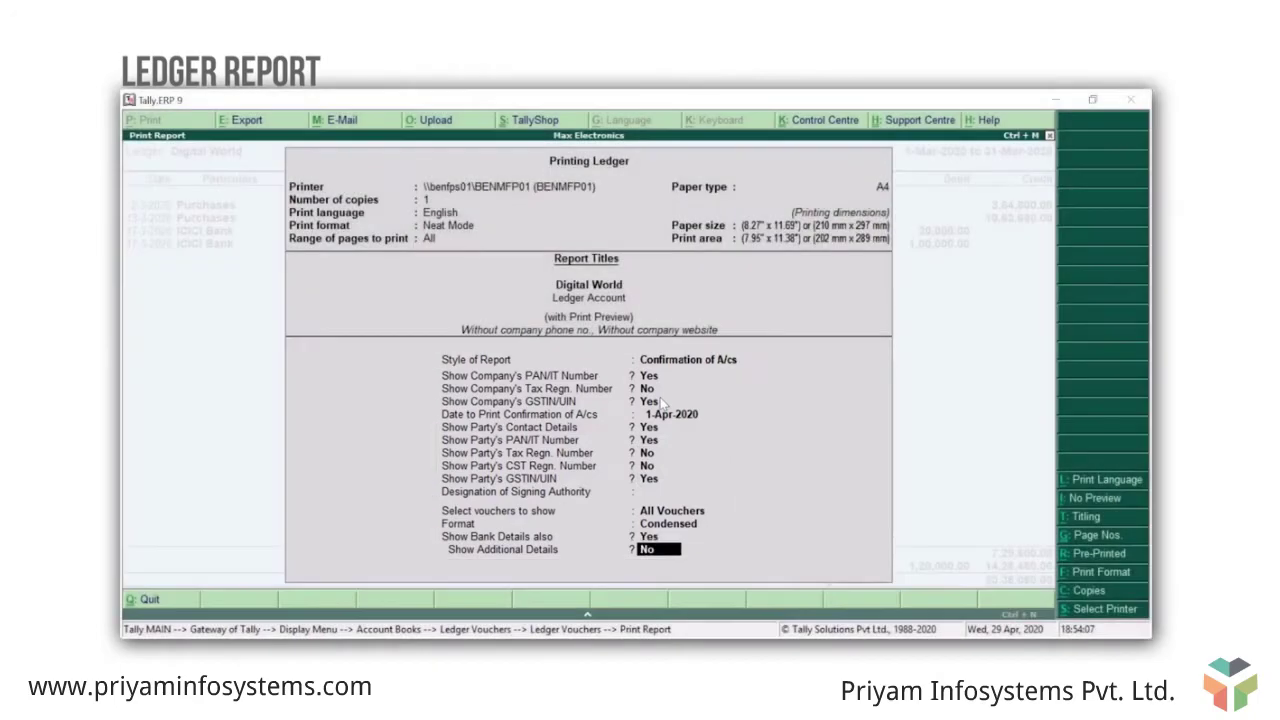
{"action": "key", "text": "Return"}
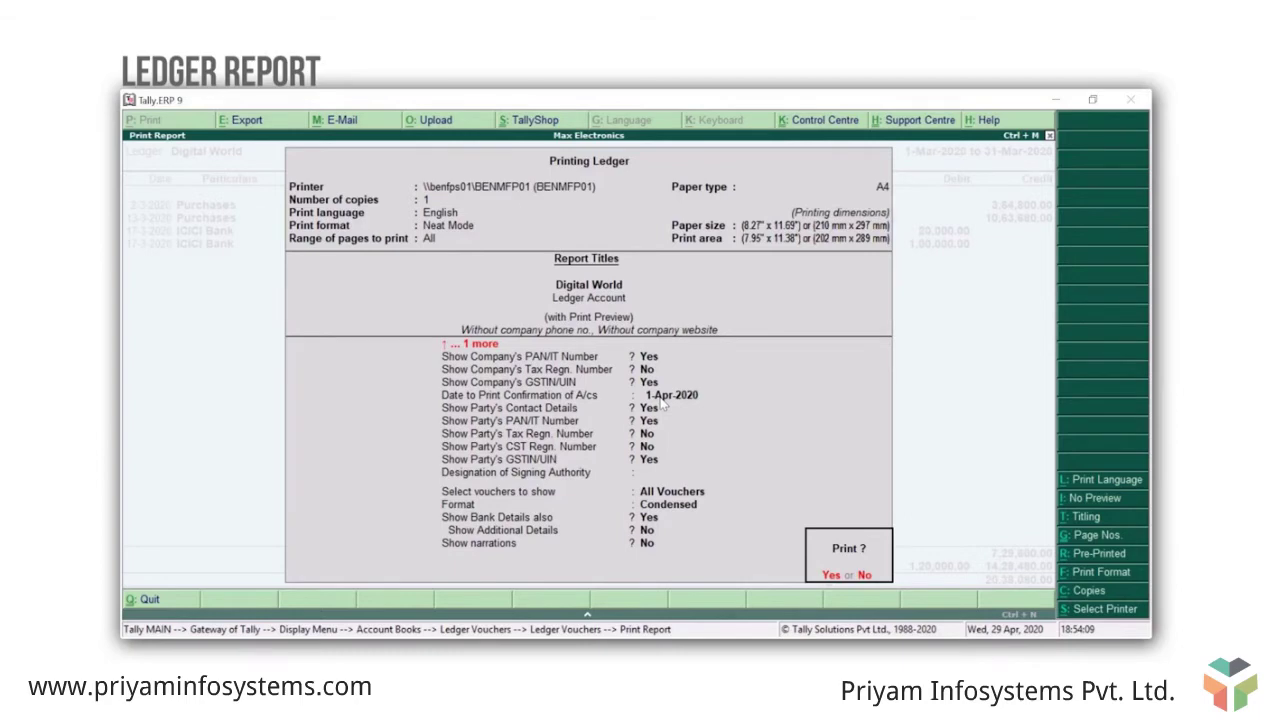
{"action": "key", "text": "Return"}
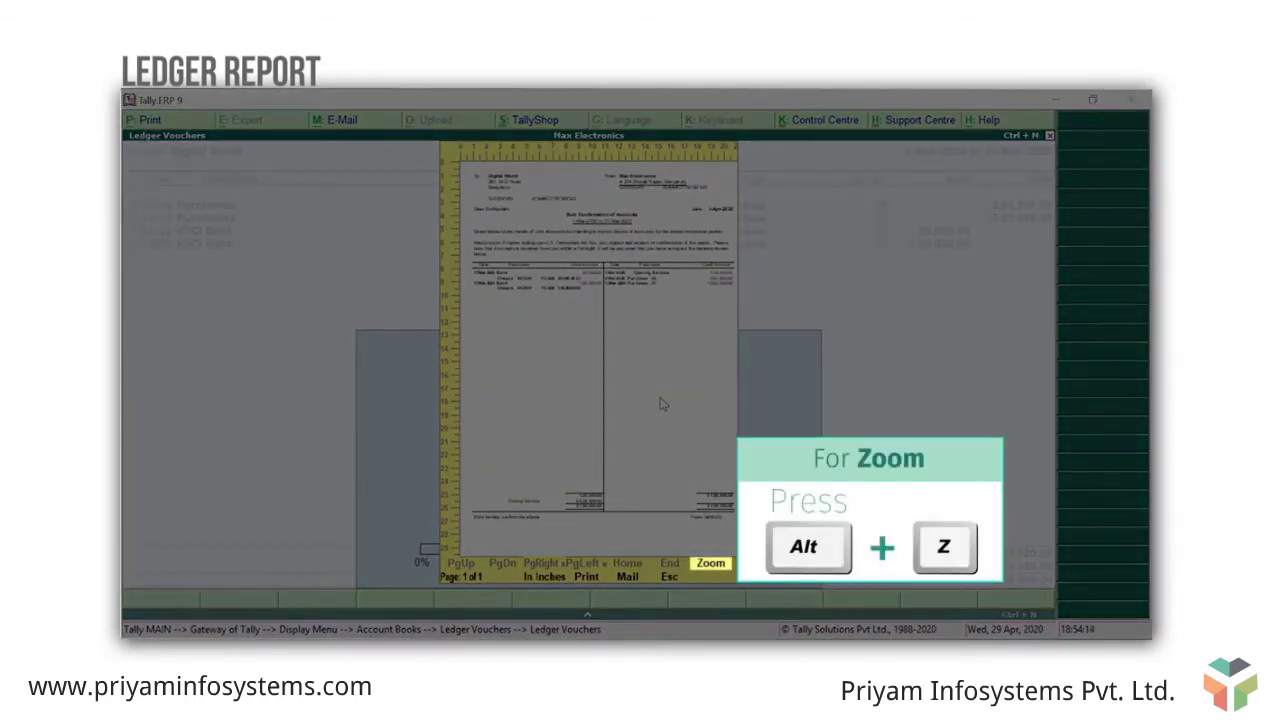
Zoom the confirmation of accounts preview, then back out to the Account Books menu.
{"action": "key", "text": "alt+z"}
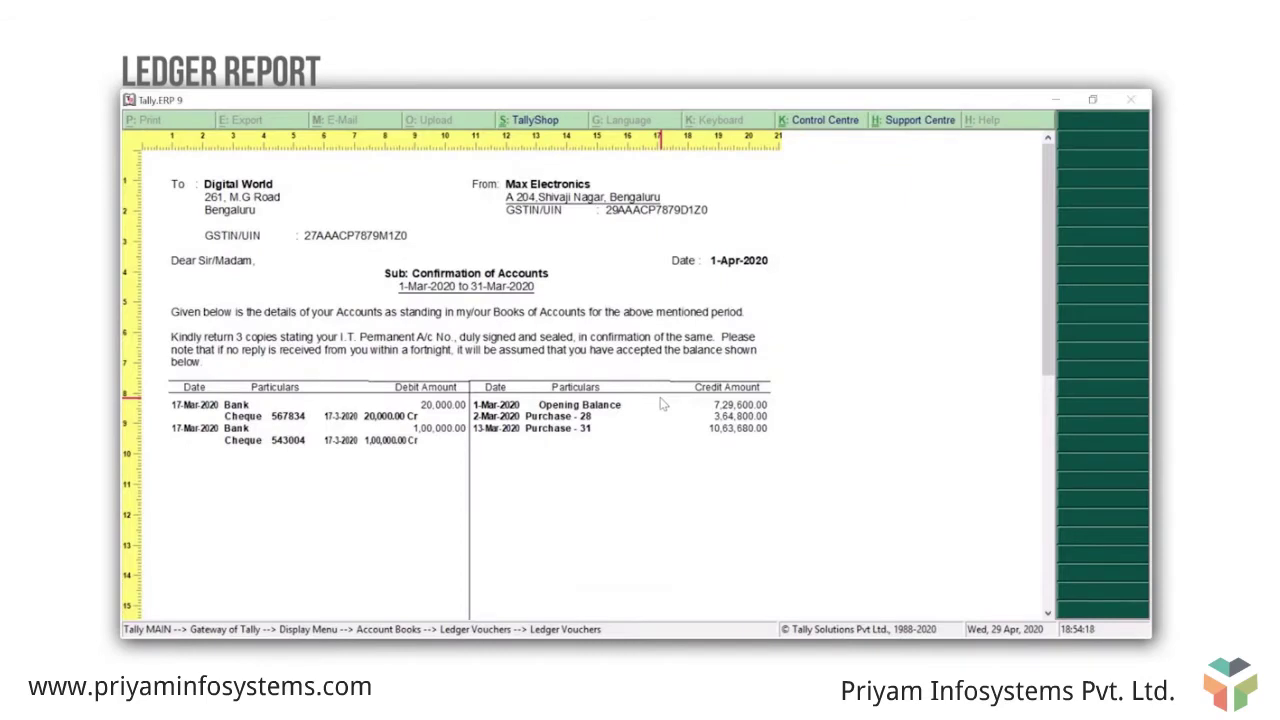
{"action": "key", "text": "Escape"}
{"action": "key", "text": "Escape"}
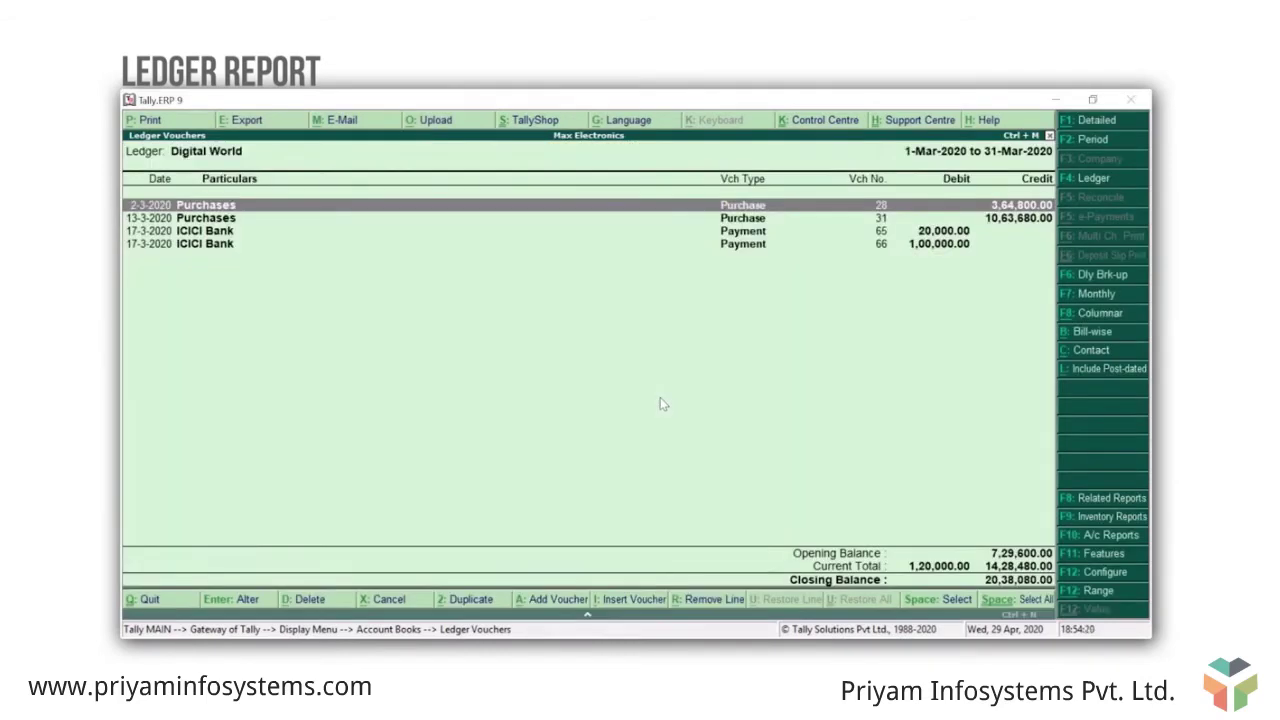
{"action": "key", "text": "Escape"}
{"action": "key", "text": "Escape"}
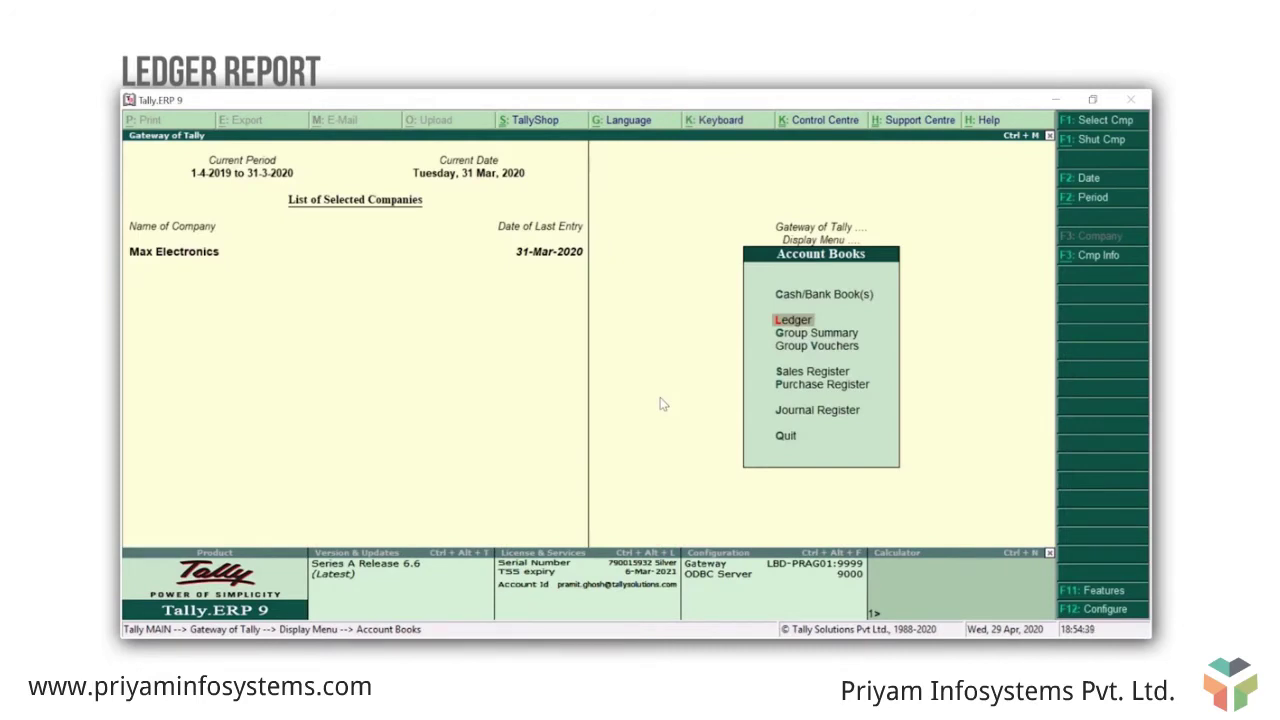
{"action": "key", "text": "Down"}
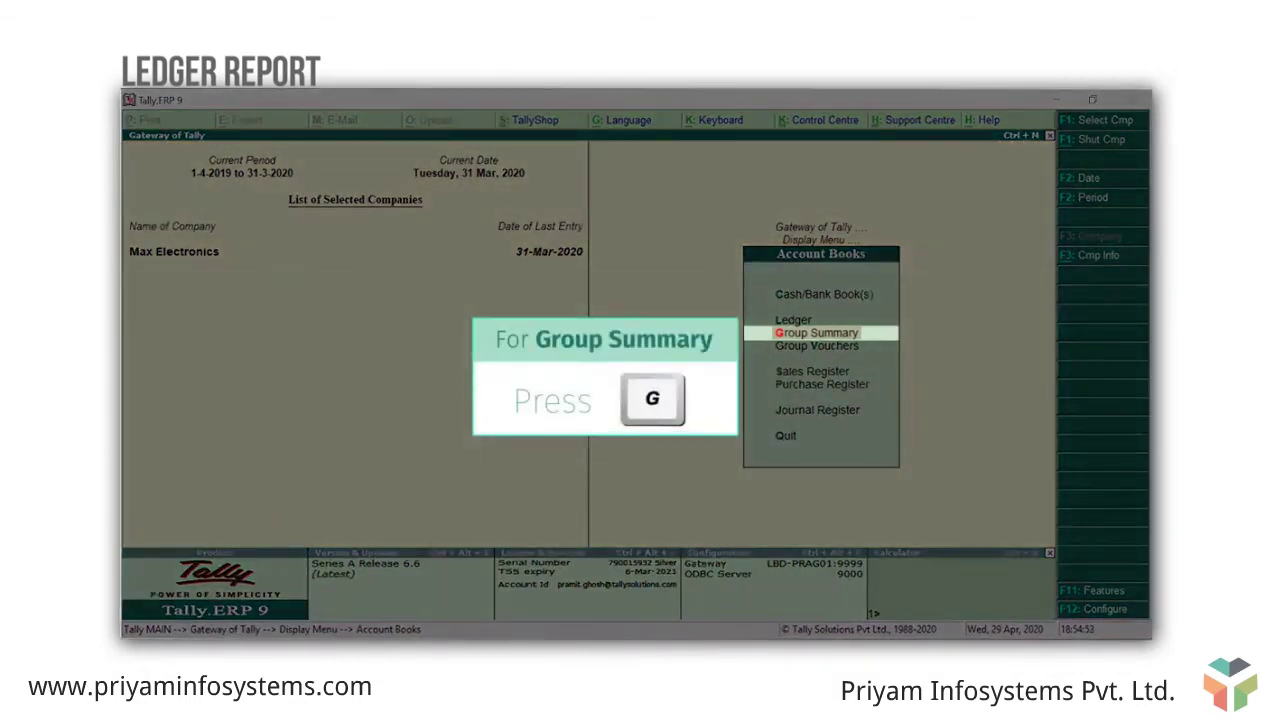
{"action": "key", "text": "g"}
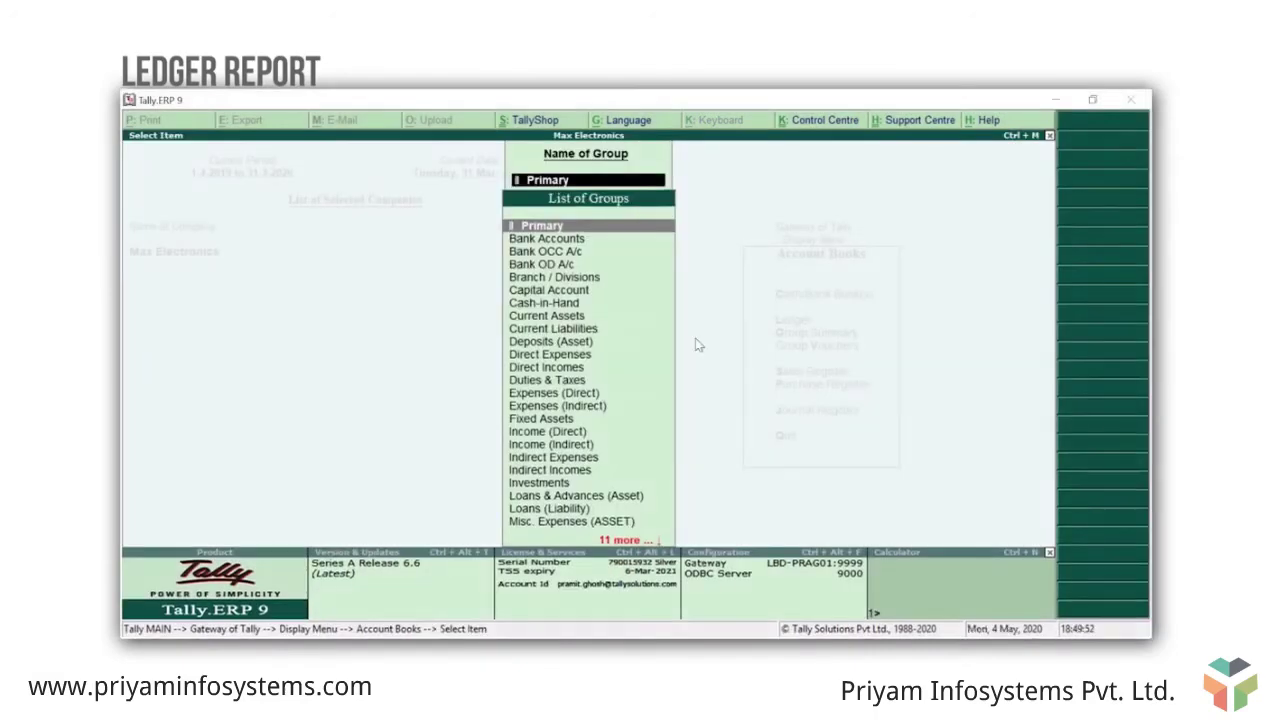
{"action": "type", "text": "S"}
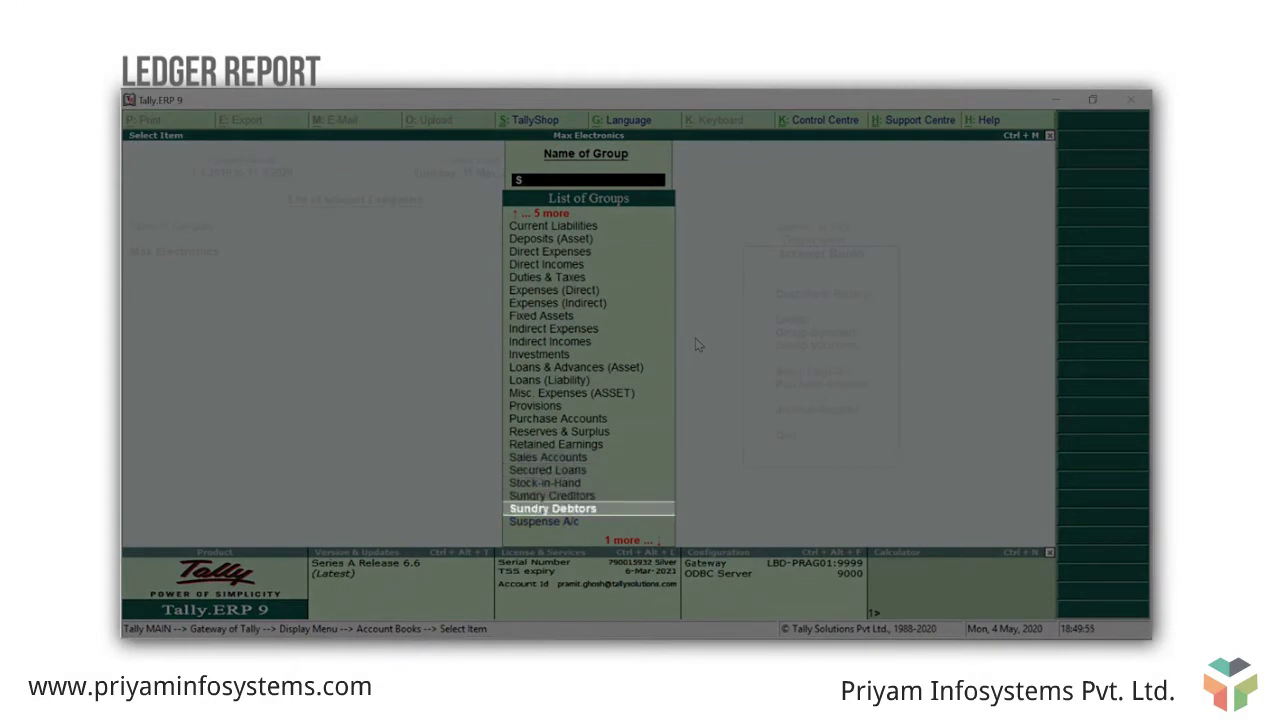
{"action": "key", "text": "Return"}
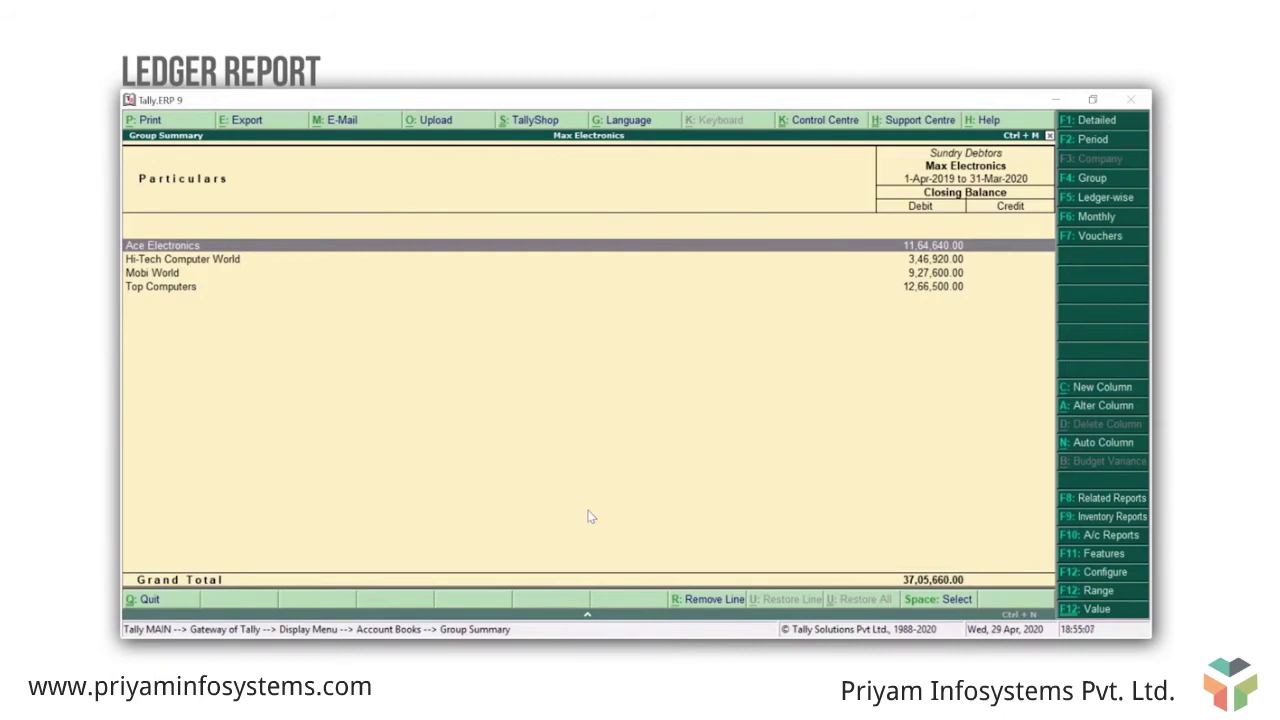
{"action": "key", "text": "Escape"}
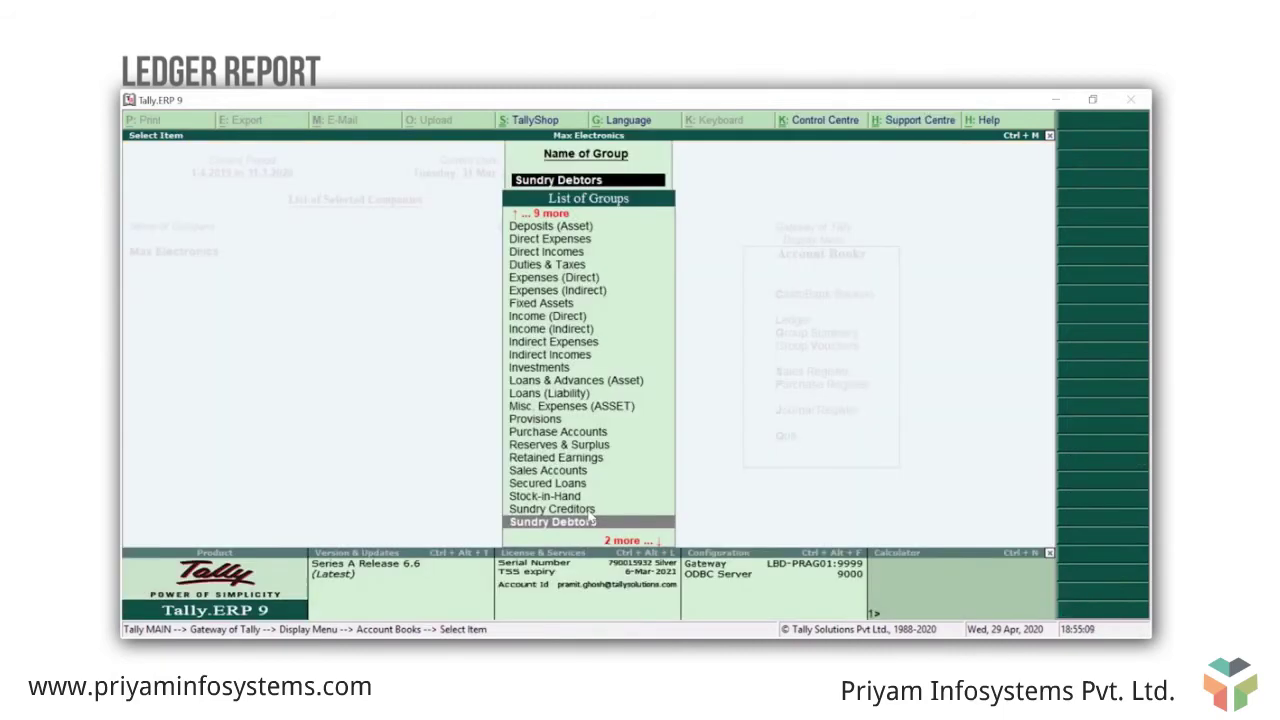
{"action": "key", "text": "Escape"}
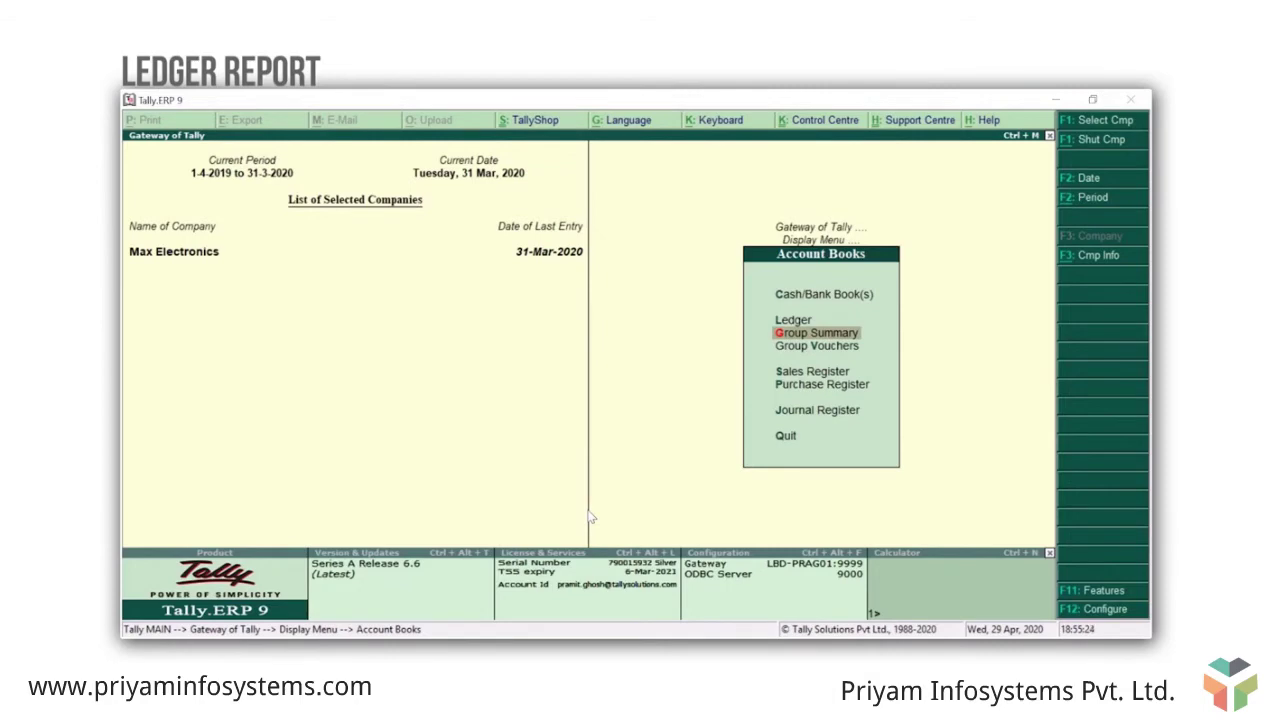
{"action": "key", "text": "Down"}
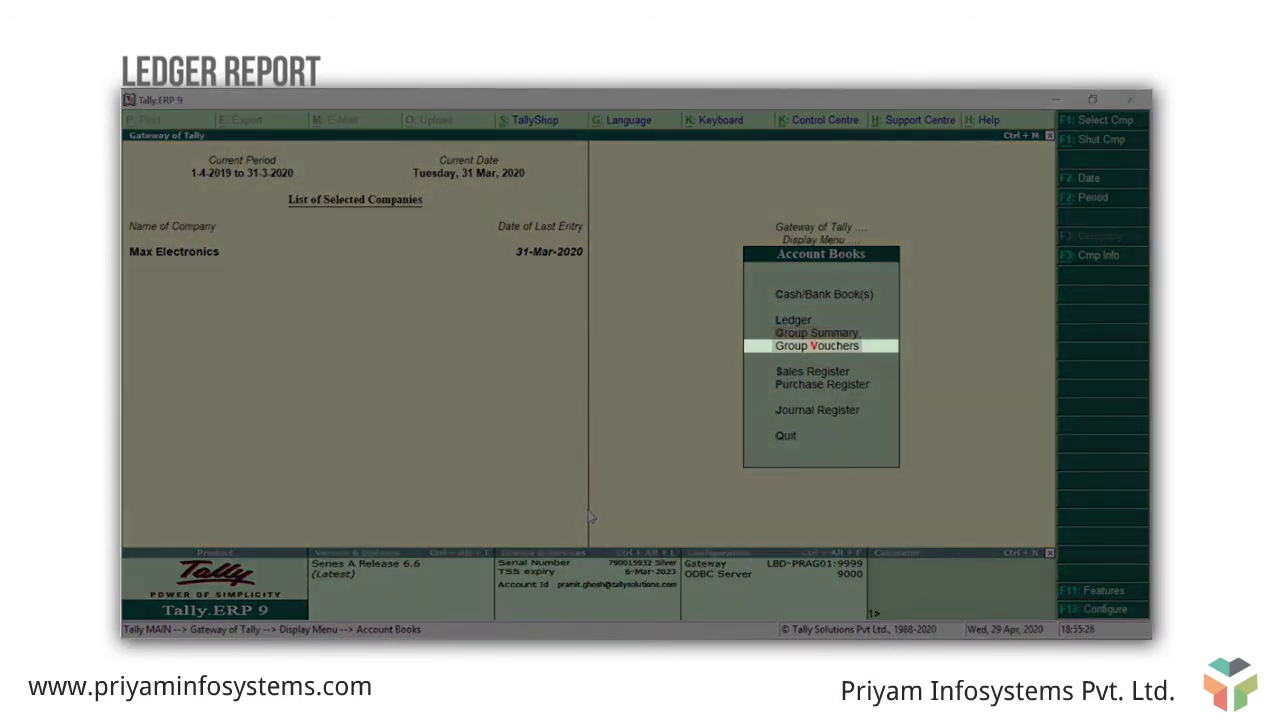
{"action": "key", "text": "Return"}
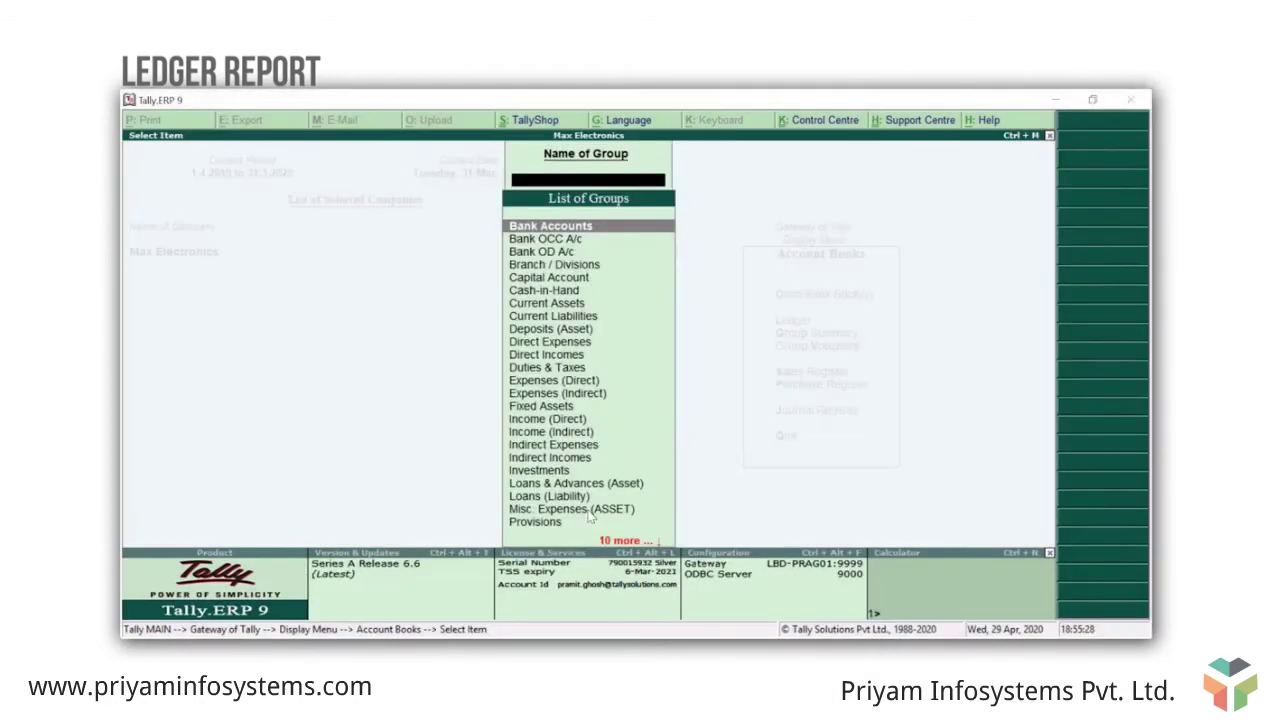
{"action": "type", "text": "S"}
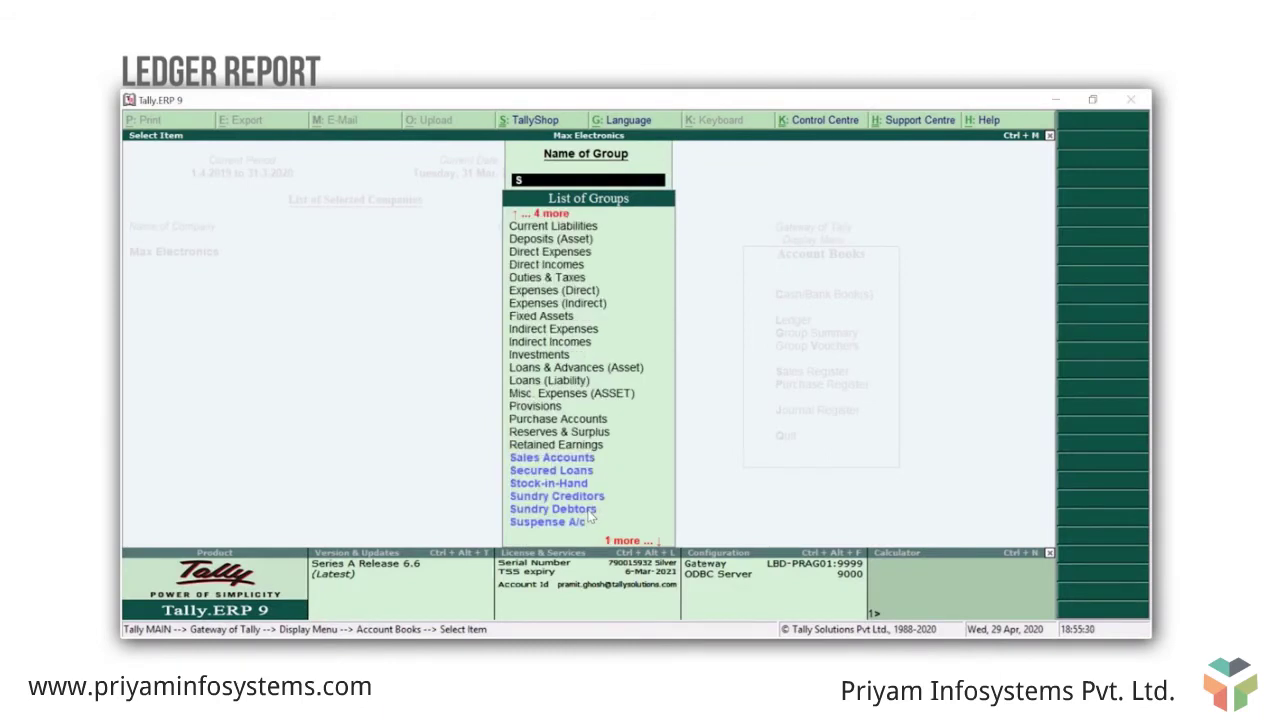
{"action": "left_click", "coordinate": [587, 512]}
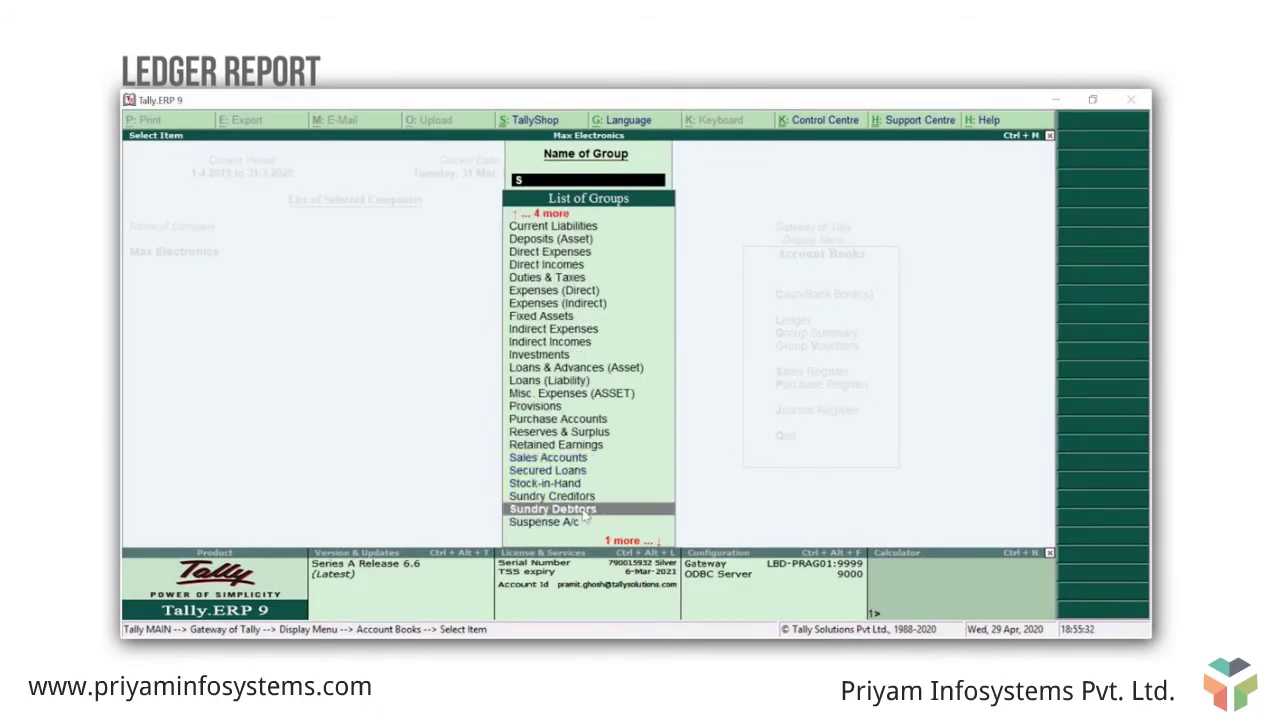
{"action": "left_click", "coordinate": [586, 512]}
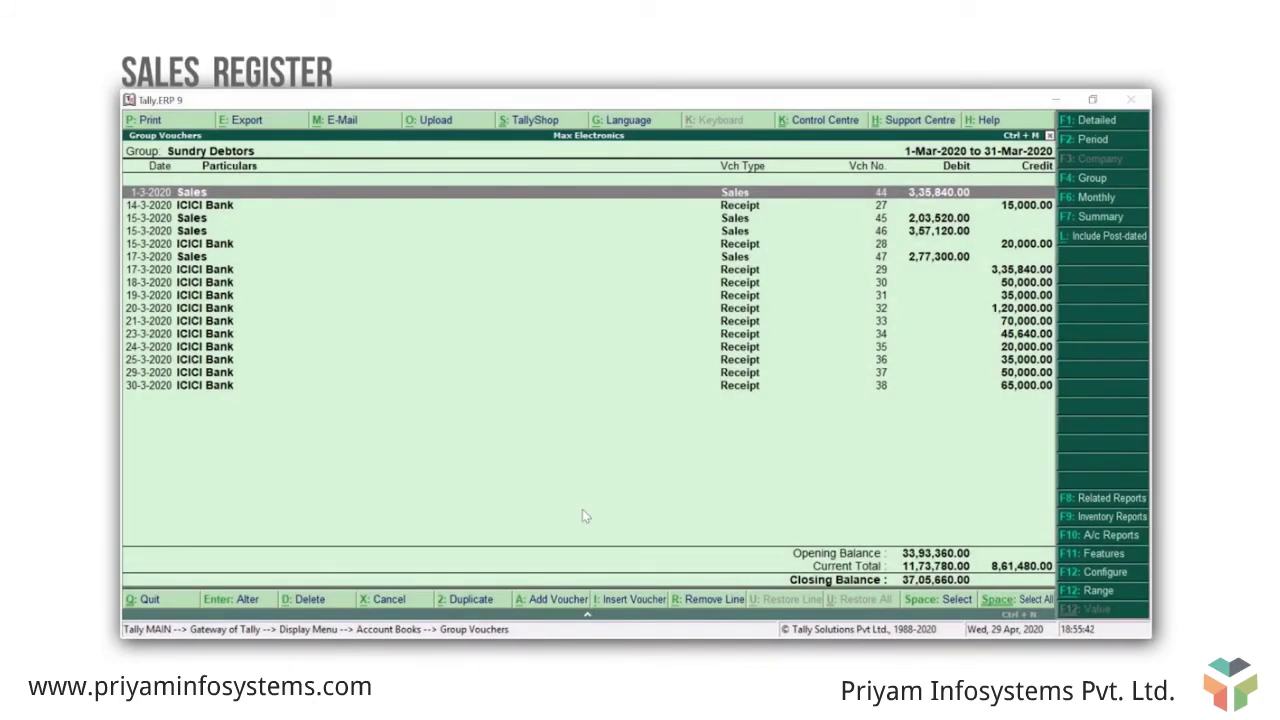
{"action": "key", "text": "Escape"}
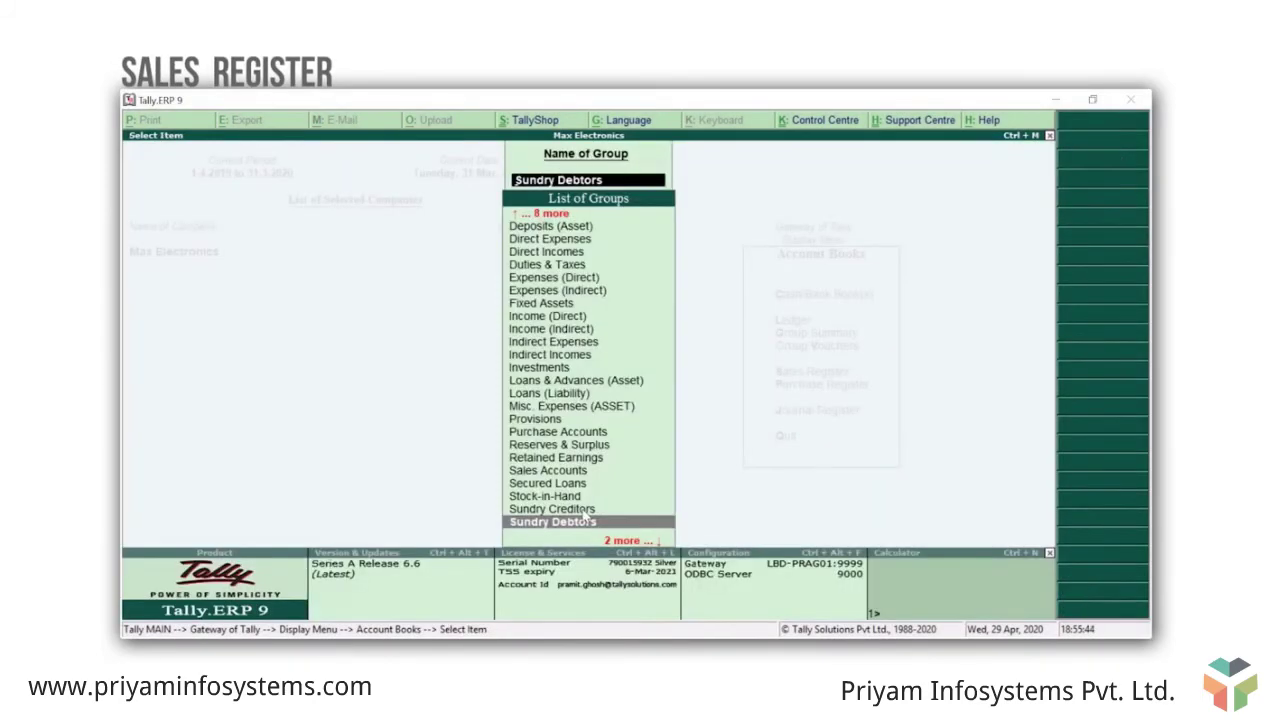
{"action": "key", "text": "Escape"}
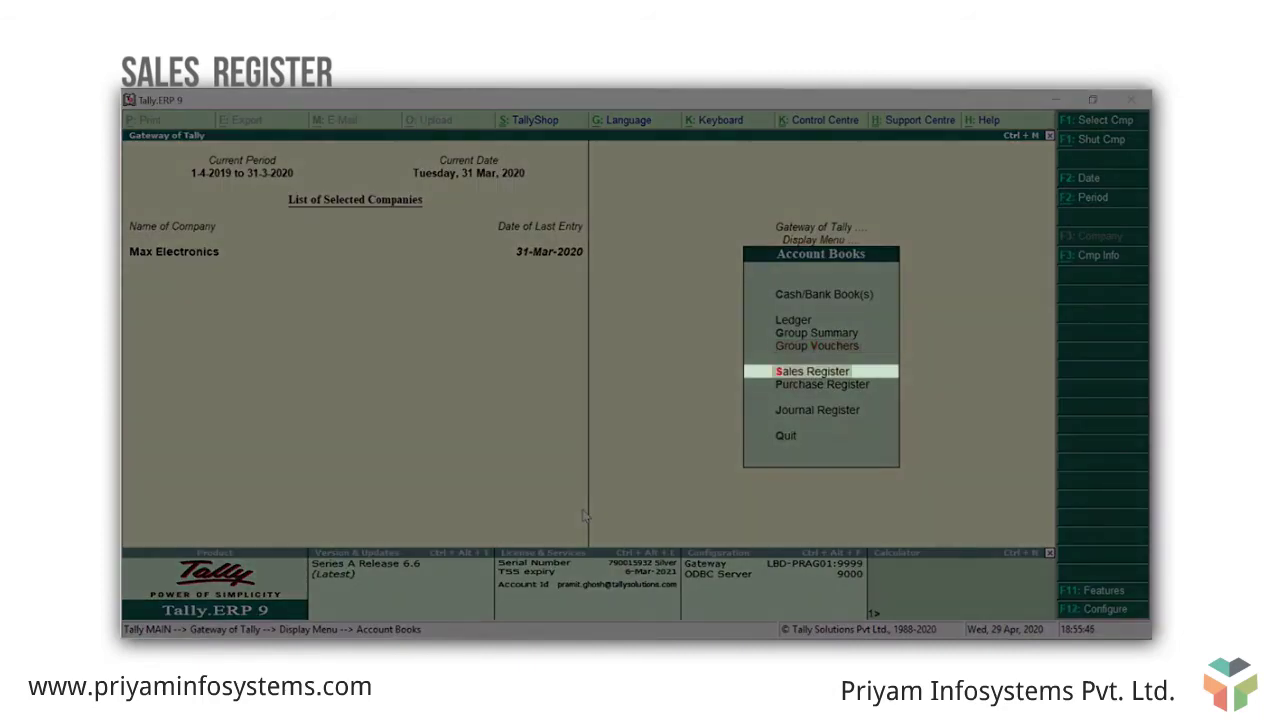
Open the Sales Register and drill into the March 2020 voucher register.
{"action": "key", "text": "Return"}
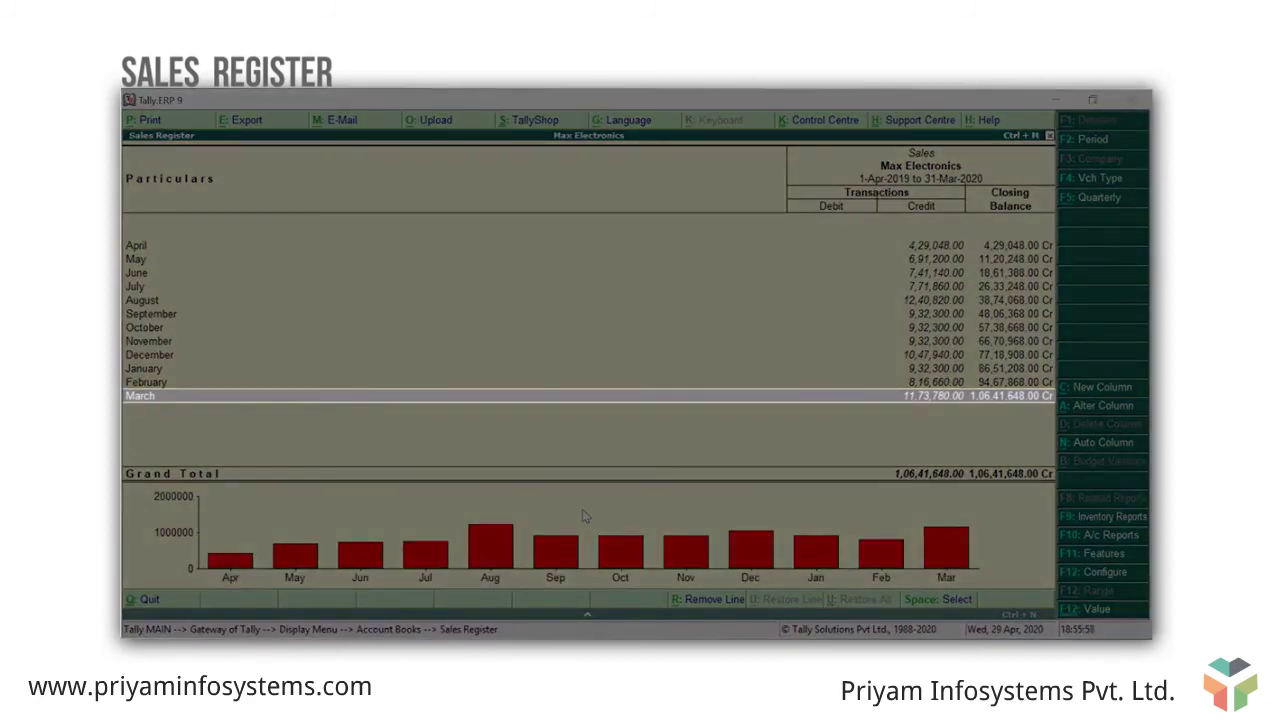
{"action": "key", "text": "Return"}
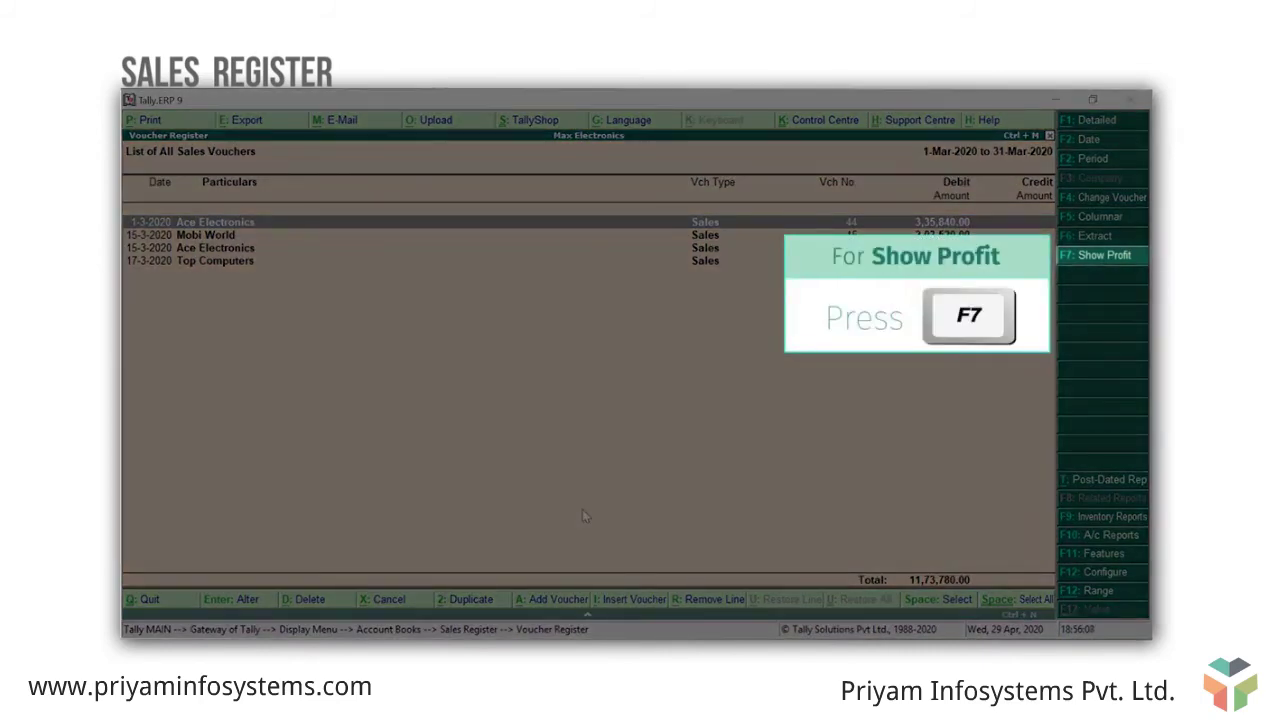
Show transaction value, gross revenue, cost and gross profit for each March sales voucher.
{"action": "key", "text": "F7"}
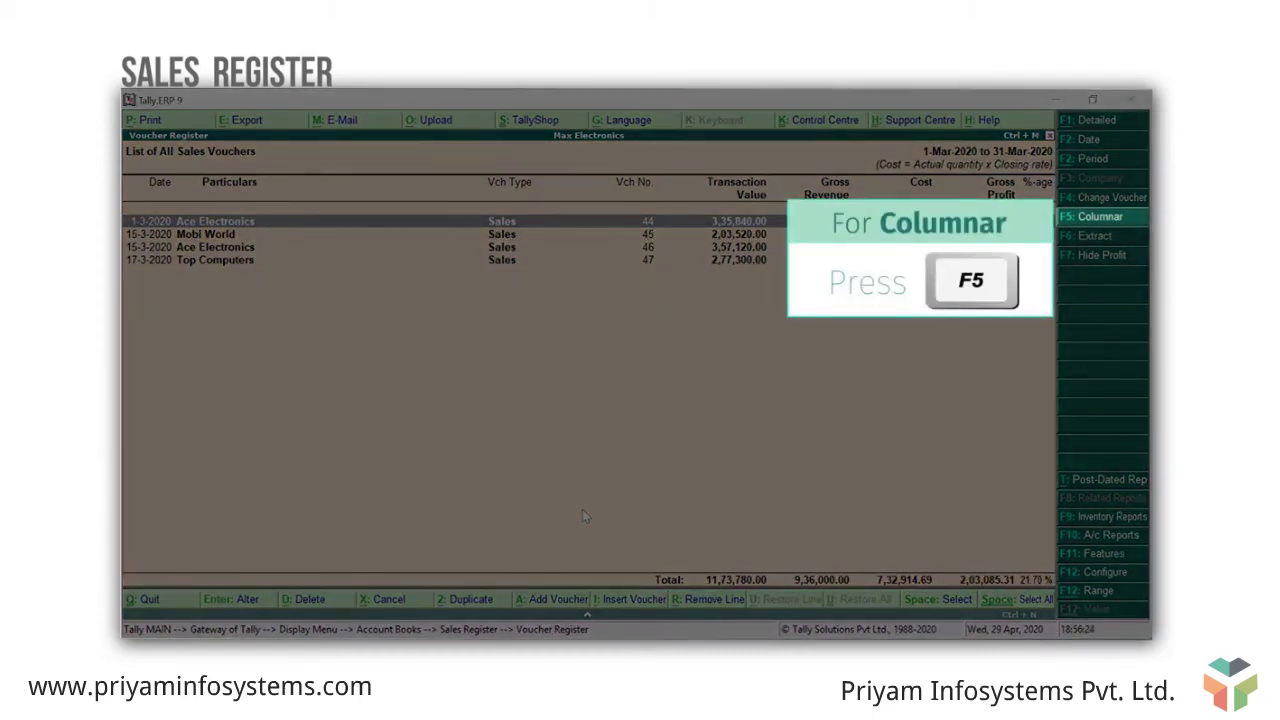
{"action": "key", "text": "F5"}
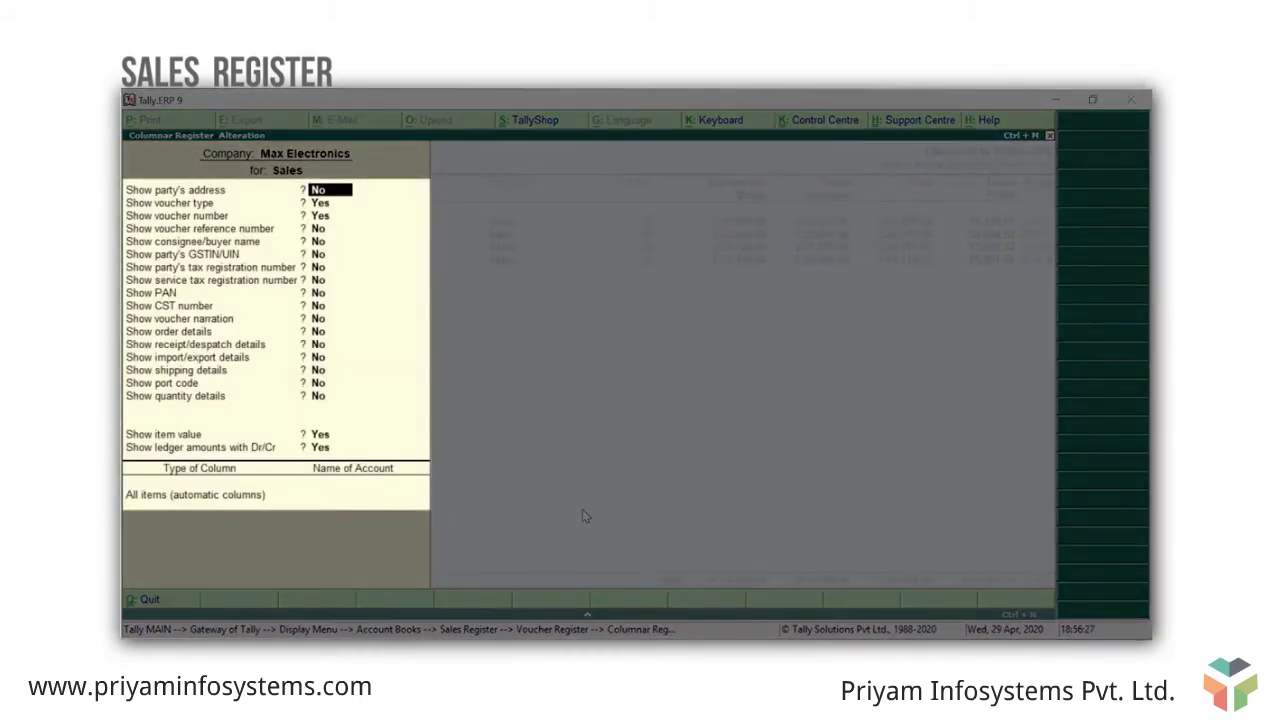
Turn on party GSTIN/UIN, quantity and rate columns in the sales register, then accept.
{"action": "key", "text": "Return"}
{"action": "key", "text": "Return"}
{"action": "key", "text": "Return"}
{"action": "key", "text": "Return"}
{"action": "key", "text": "Return"}
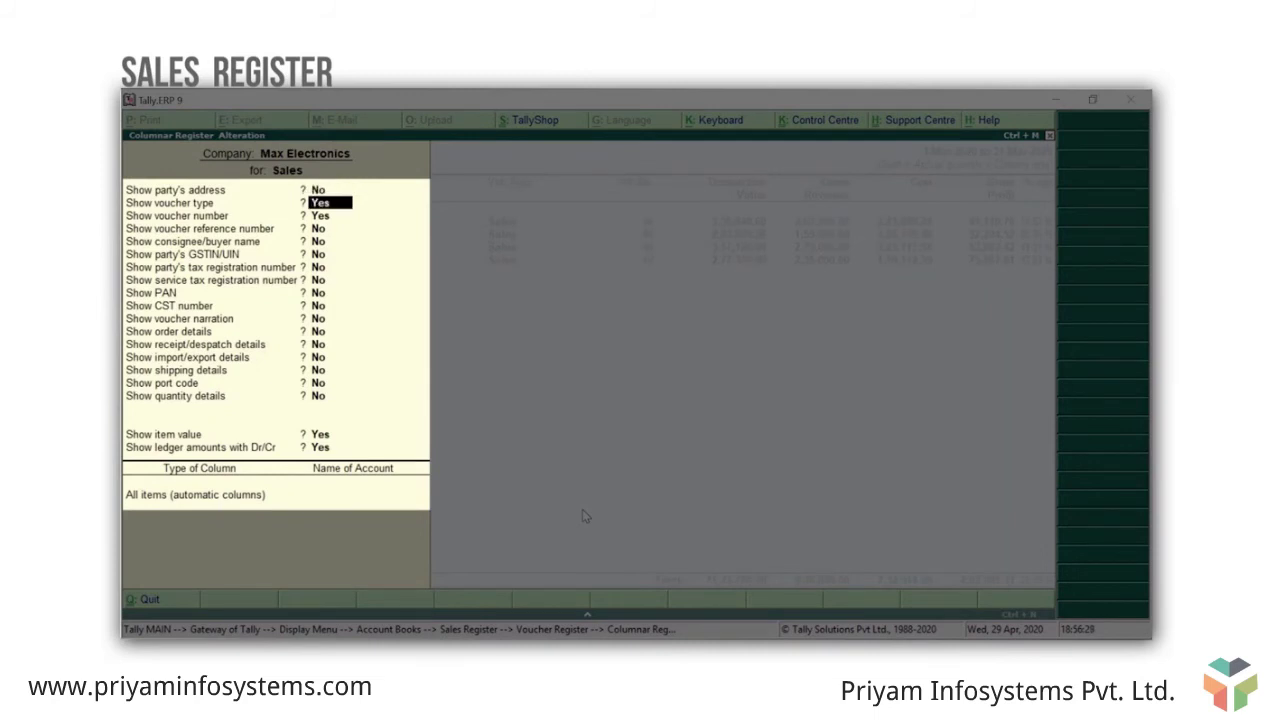
{"action": "type", "text": "y"}
{"action": "key", "text": "Return"}
{"action": "key", "text": "Return"}
{"action": "key", "text": "Return"}
{"action": "key", "text": "Return"}
{"action": "key", "text": "Return"}
{"action": "key", "text": "Return"}
{"action": "key", "text": "Return"}
{"action": "key", "text": "Return"}
{"action": "key", "text": "Return"}
{"action": "key", "text": "Return"}
{"action": "key", "text": "Return"}
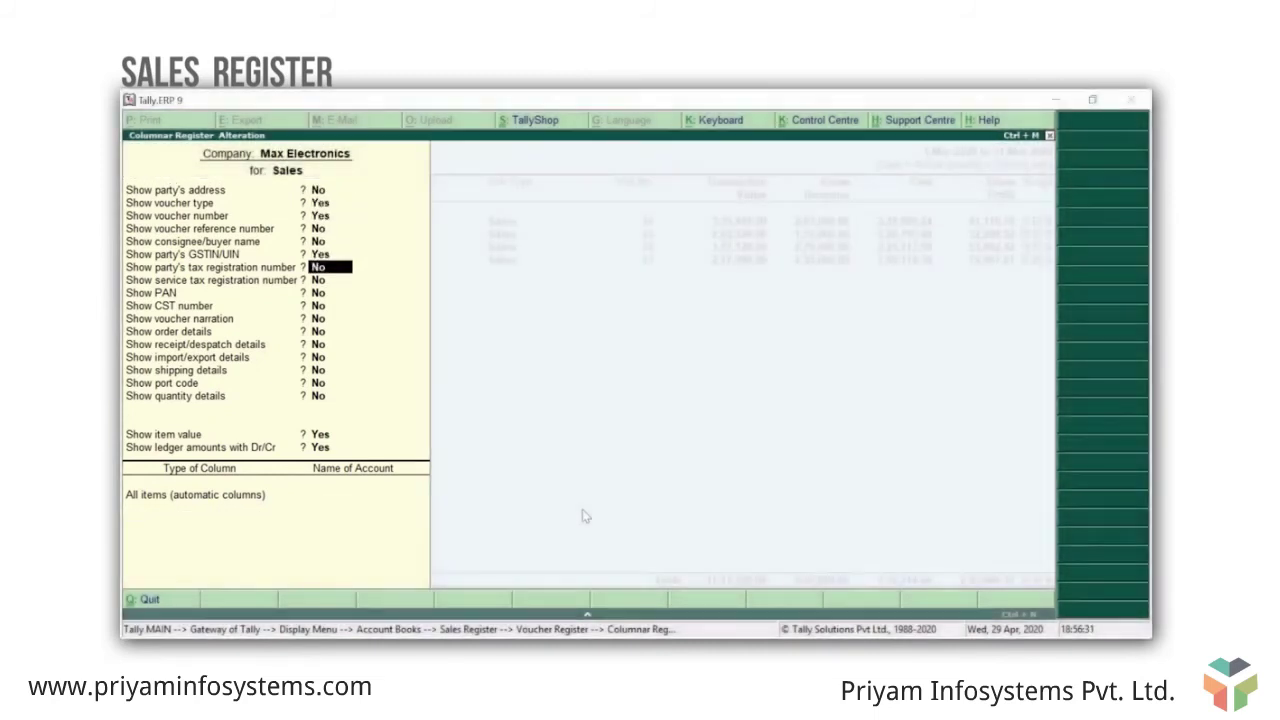
{"action": "type", "text": "y"}
{"action": "key", "text": "Return"}
{"action": "key", "text": "Return"}
{"action": "type", "text": "y"}
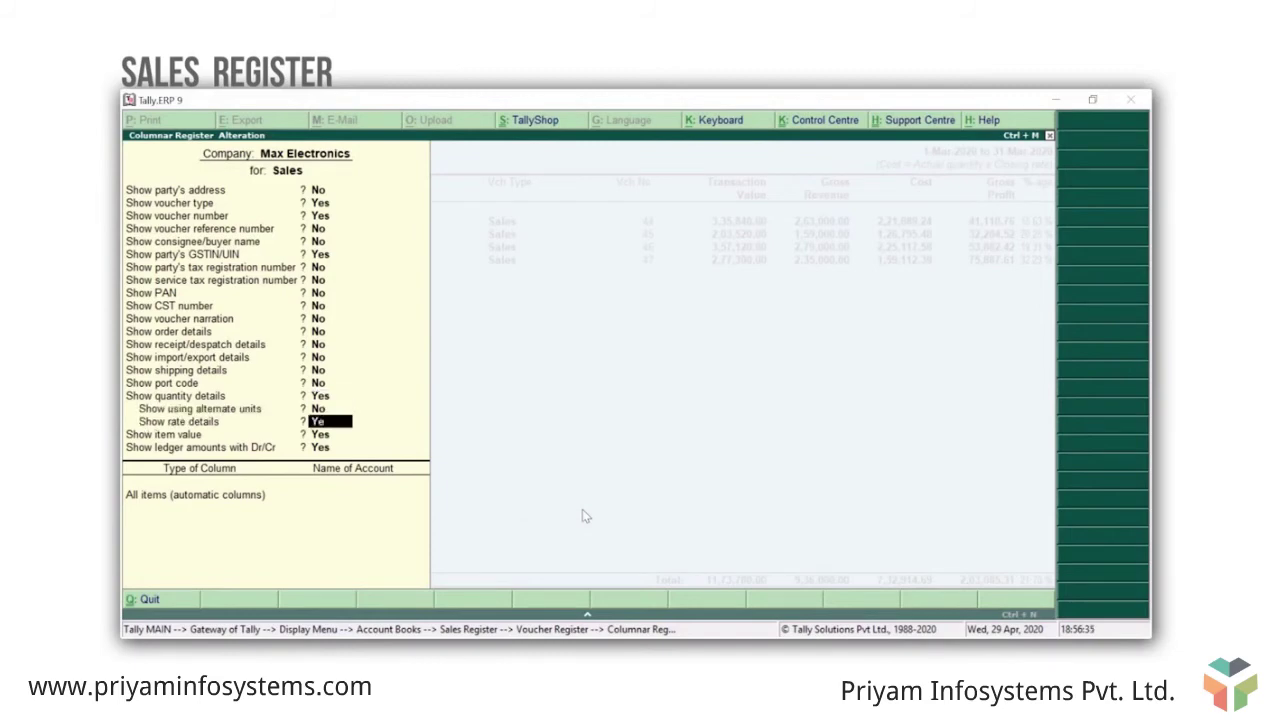
{"action": "key", "text": "Return"}
{"action": "key", "text": "Return"}
{"action": "key", "text": "Return"}
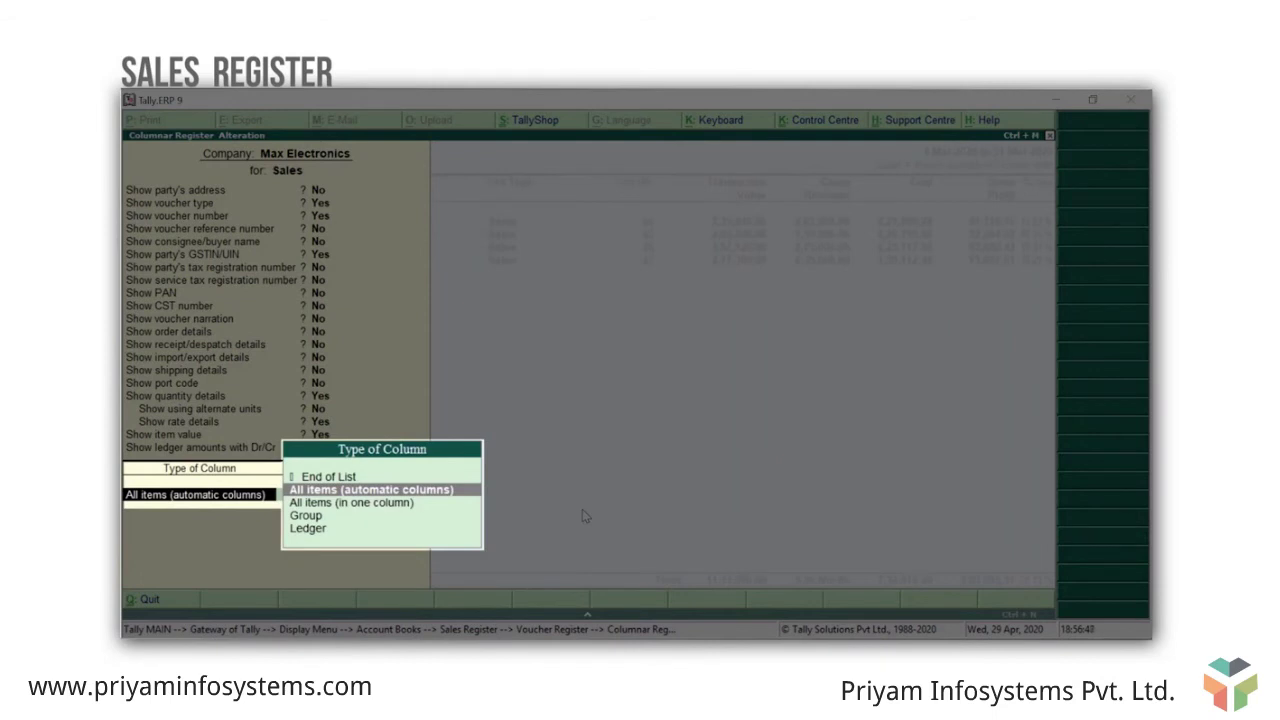
{"action": "key", "text": "Return"}
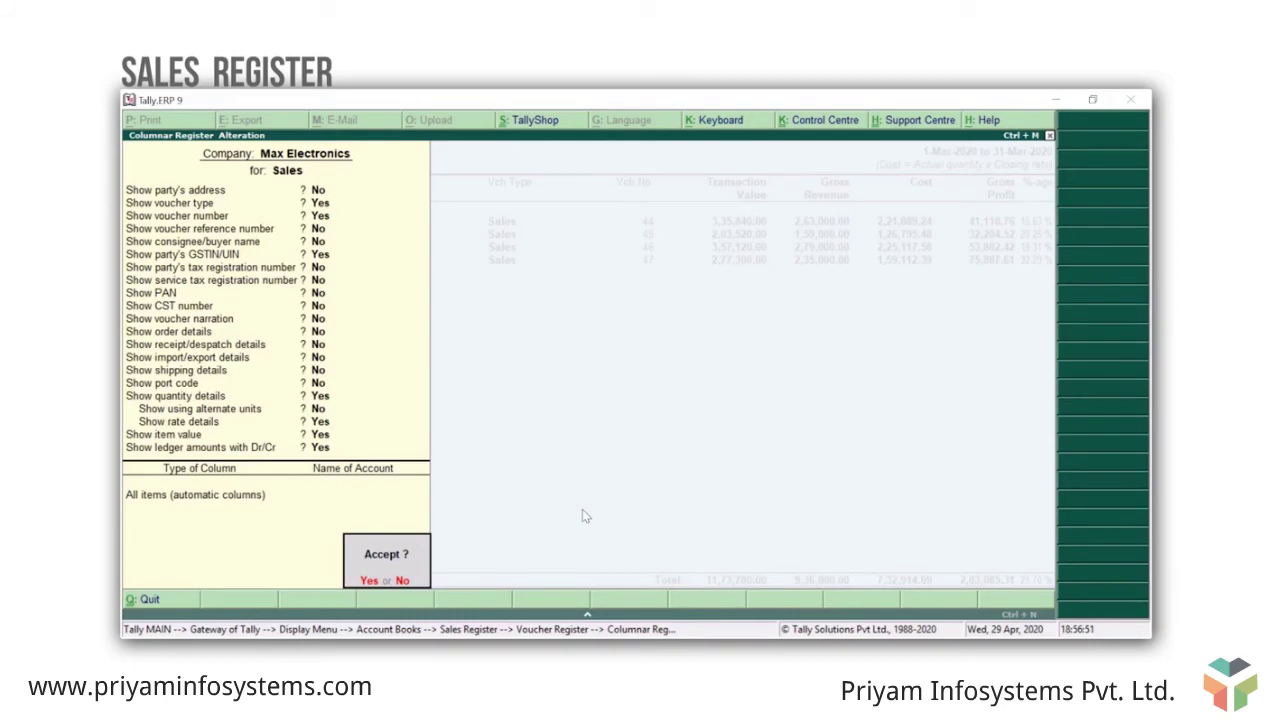
{"action": "key", "text": "Return"}
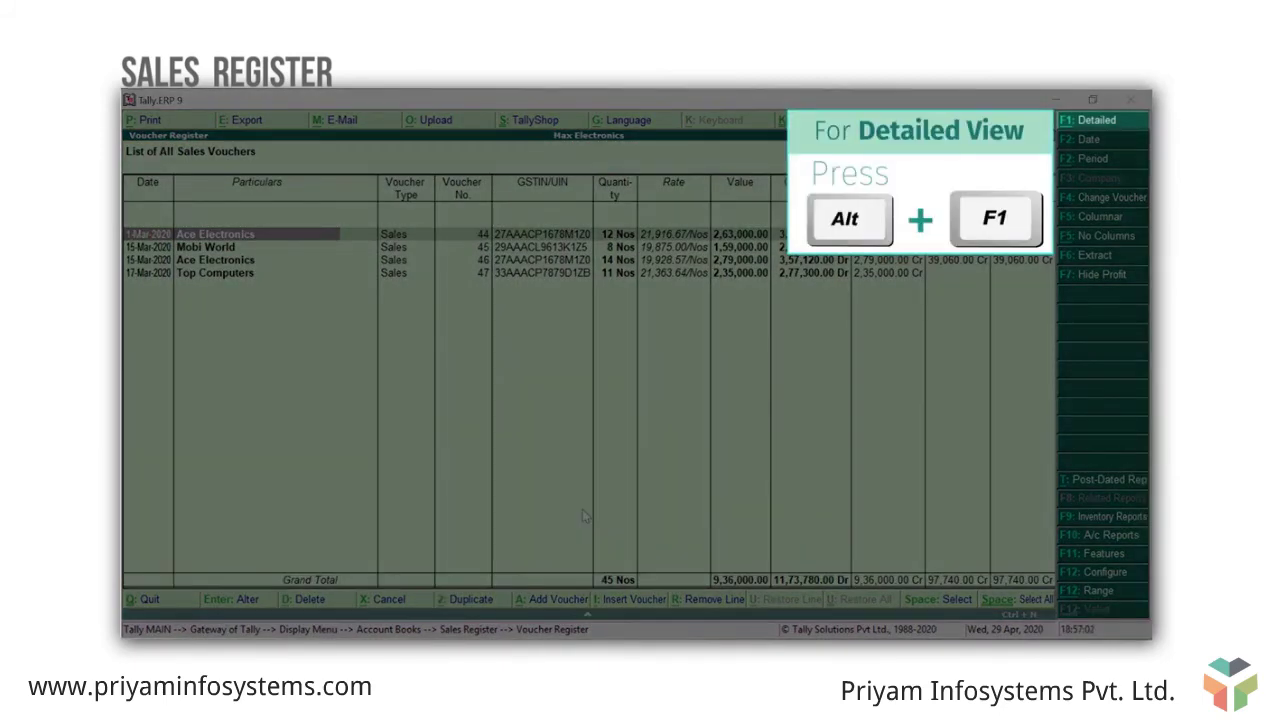
Expand the sales vouchers to show their item lines, then go back and open the Purchase Register.
{"action": "key", "text": "alt+F1"}
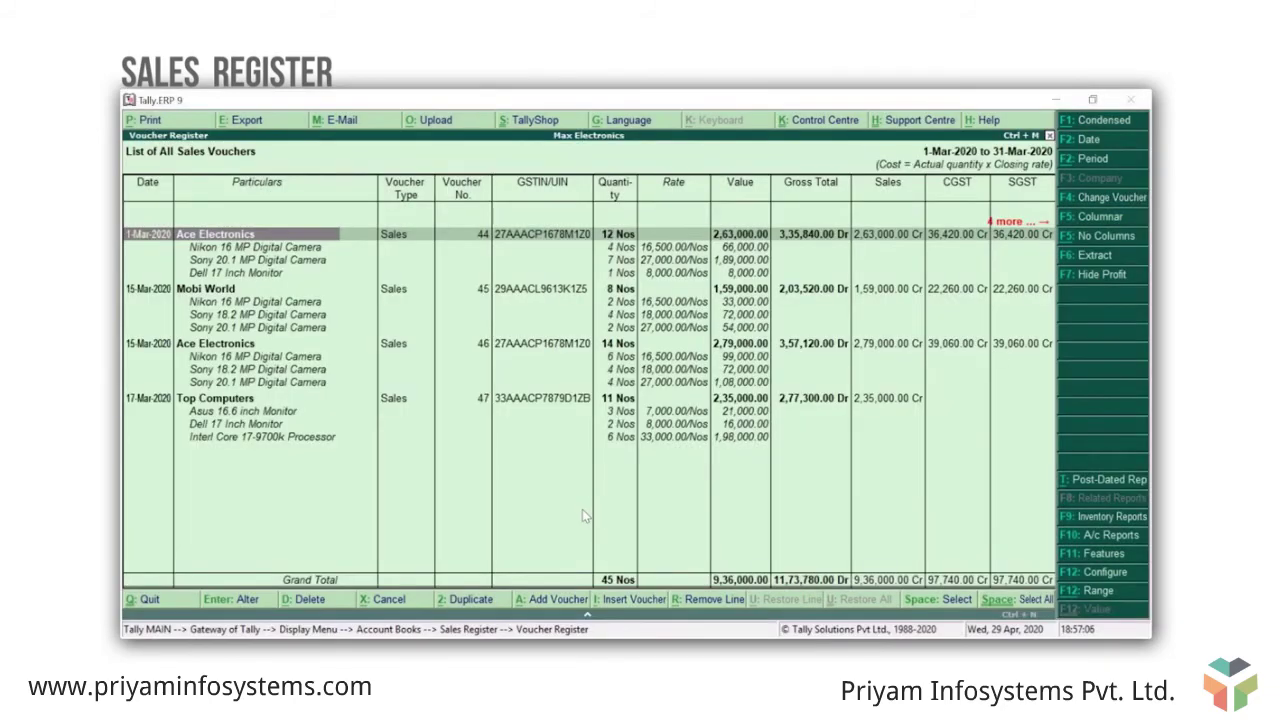
{"action": "key", "text": "Escape"}
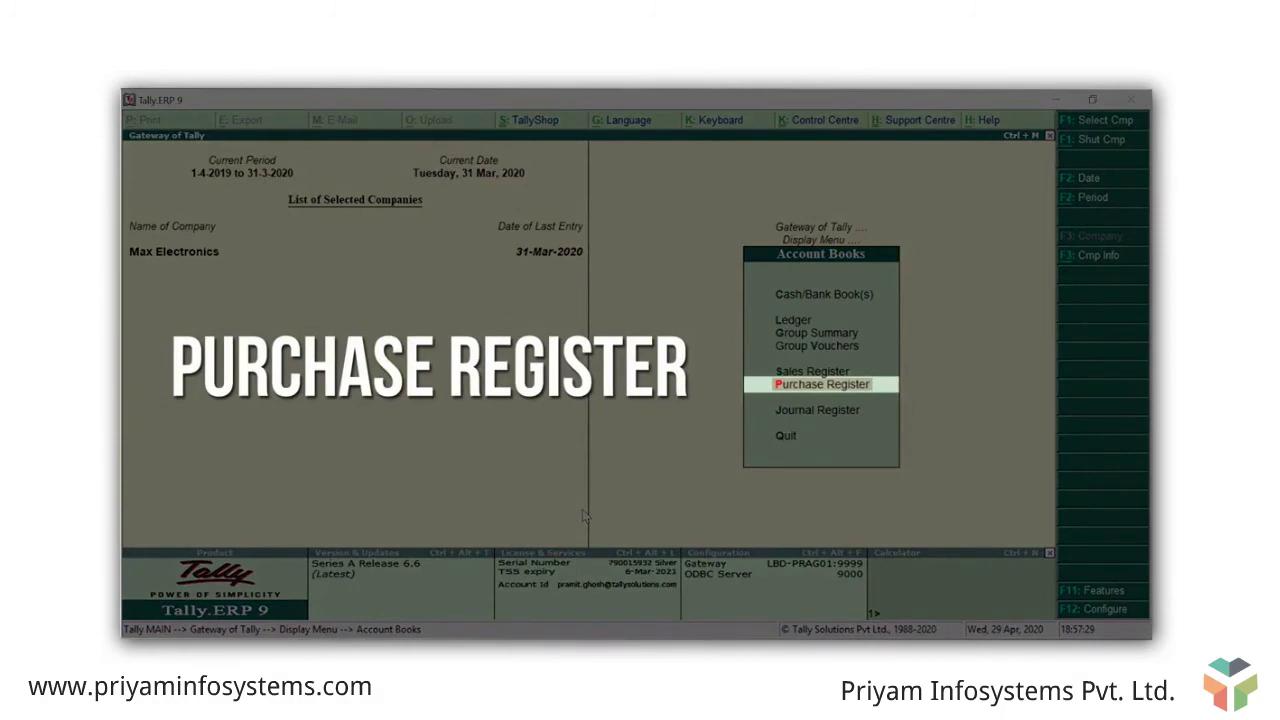
{"action": "key", "text": "Return"}
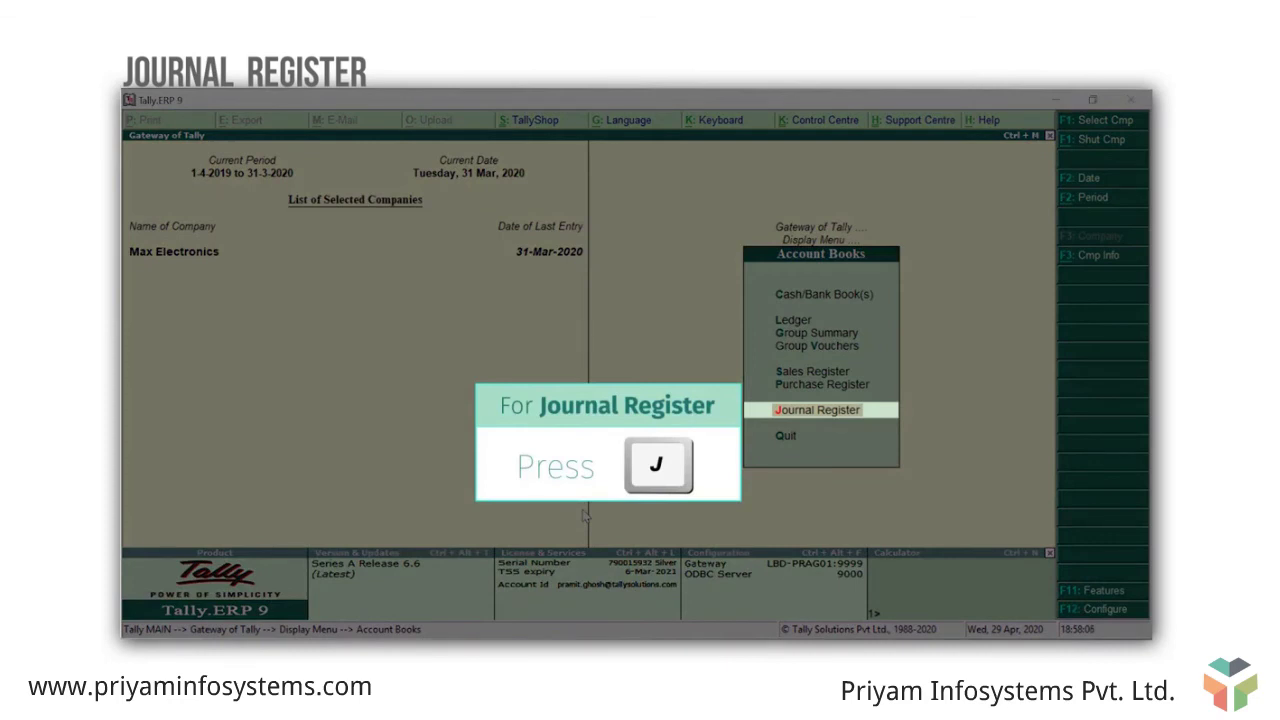
Bring up the Journal, Debit Note and Credit Note register choices from Account Books.
{"action": "key", "text": "j"}
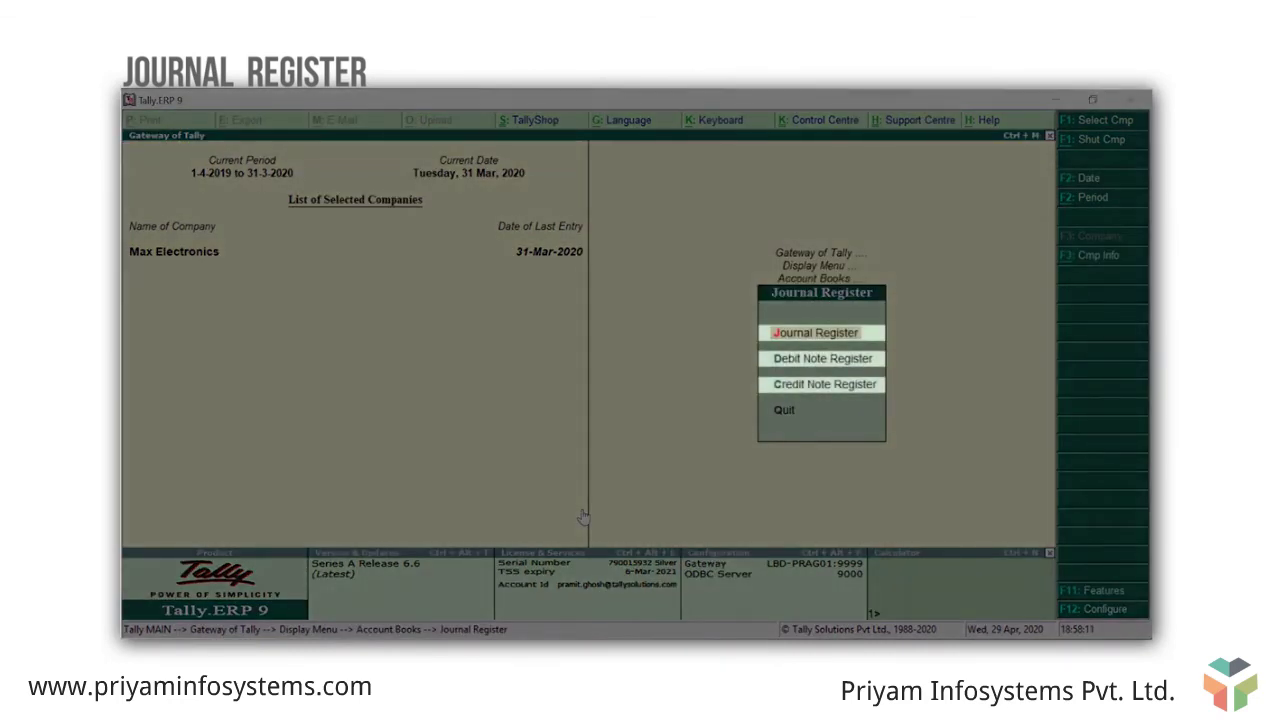